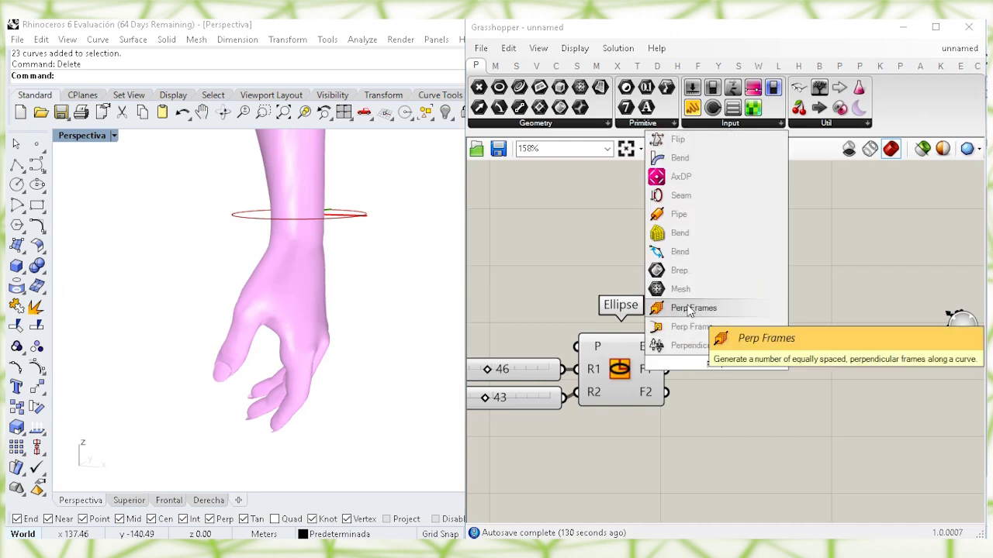
# - Add a Perp Frames component and feed the Ellipse output (E) into its curve input (C)
pyautogui.click(698, 307)
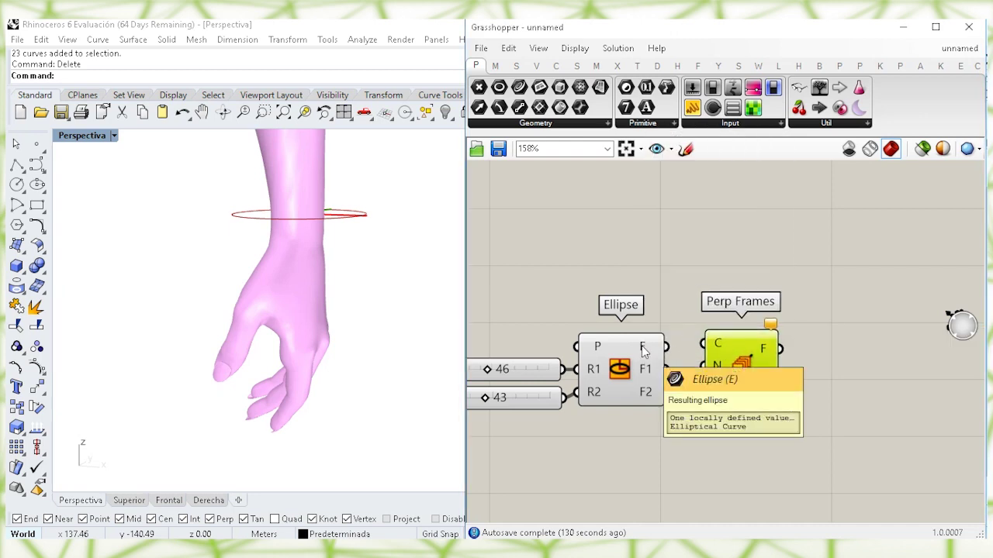
pyautogui.moveTo(703, 343); pyautogui.dragTo(665, 347)
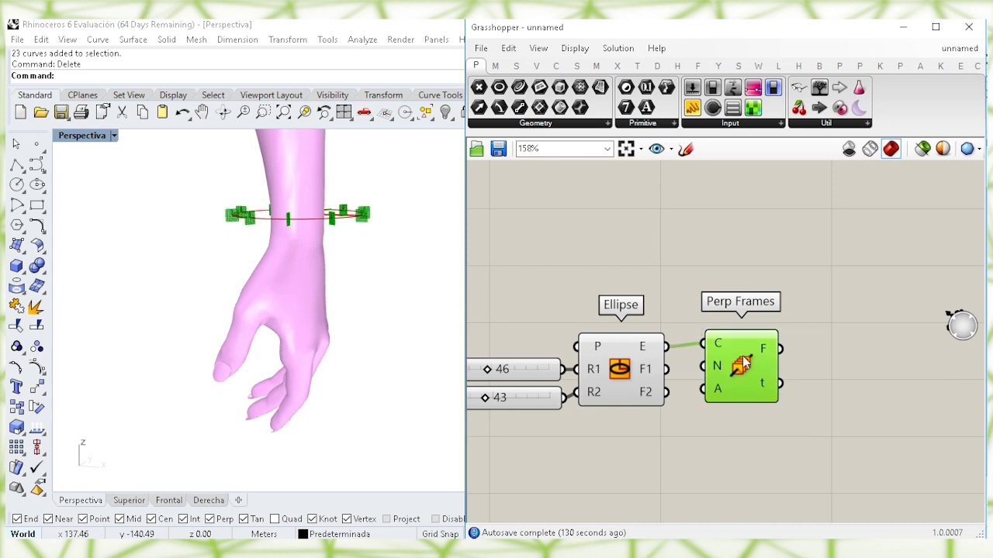
pyautogui.moveTo(754, 361); pyautogui.dragTo(756, 364)
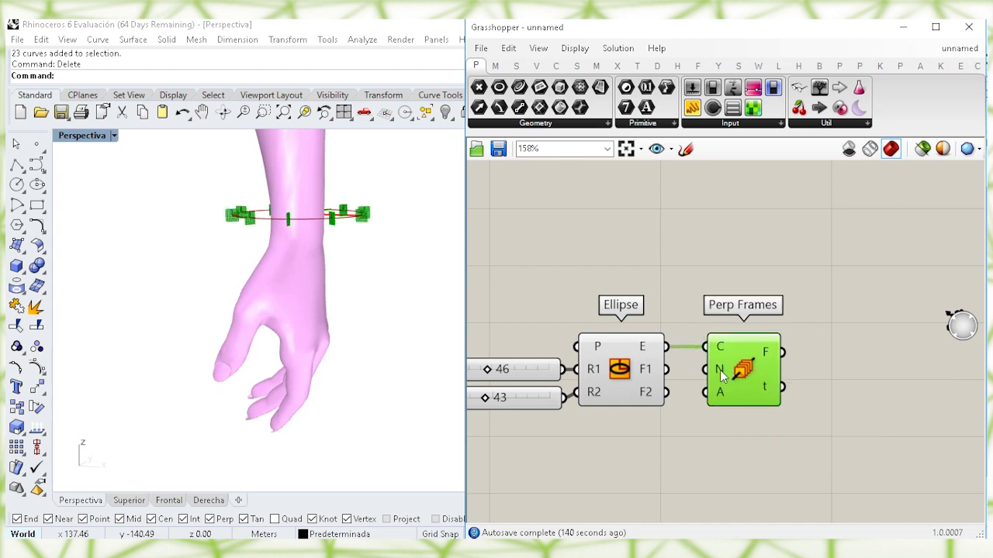
# - Create a number slider with value 27 and connect it to the Perp Frames count input (N)
pyautogui.doubleClick(587, 444)
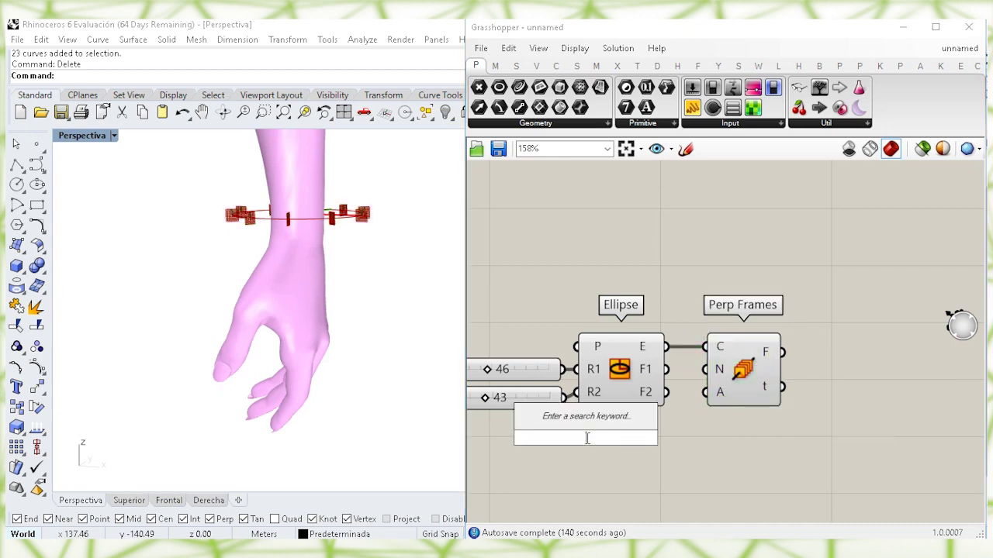
pyautogui.write('27')
pyautogui.press('Return')
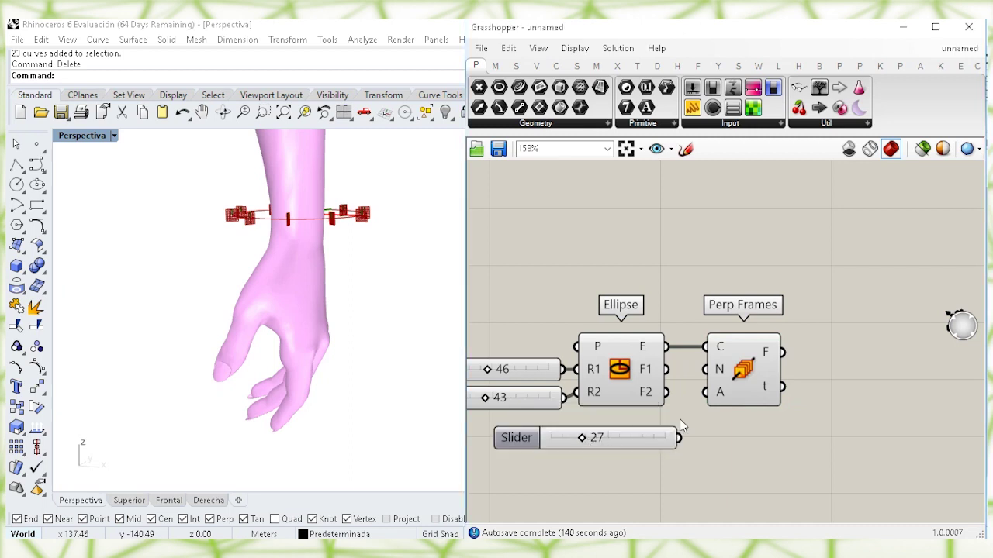
pyautogui.moveTo(708, 373); pyautogui.dragTo(653, 429)
pyautogui.click(669, 469)
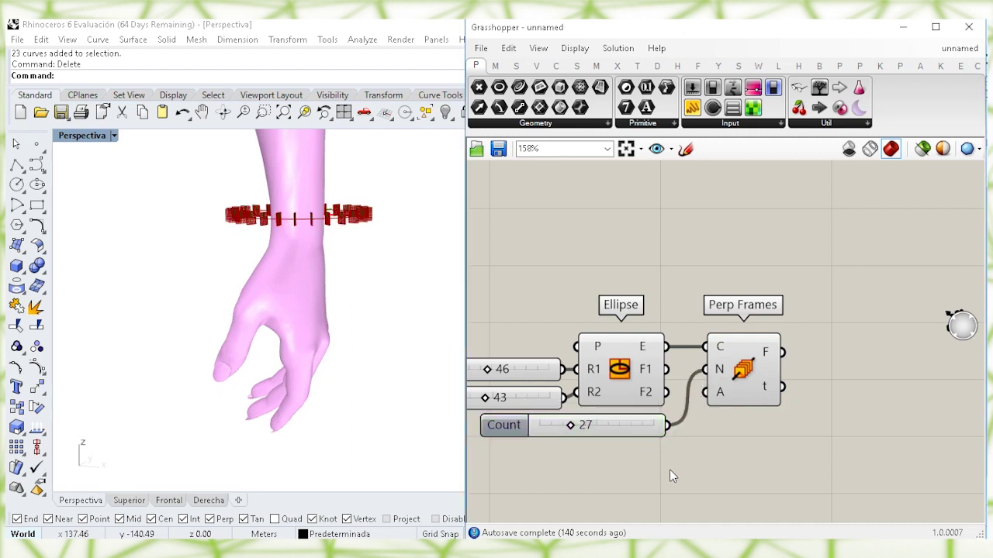
pyautogui.click(752, 350)
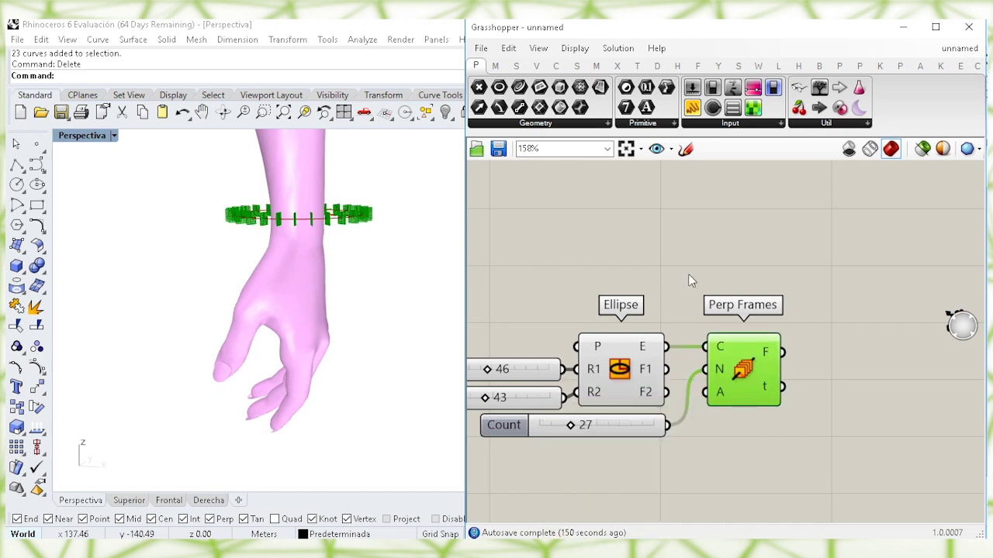
# - Add a second Ellipse component above the existing one on the canvas
pyautogui.moveTo(646, 257); pyautogui.dragTo(680, 273, button='right')
pyautogui.doubleClick(652, 262)
pyautogui.write('ell')
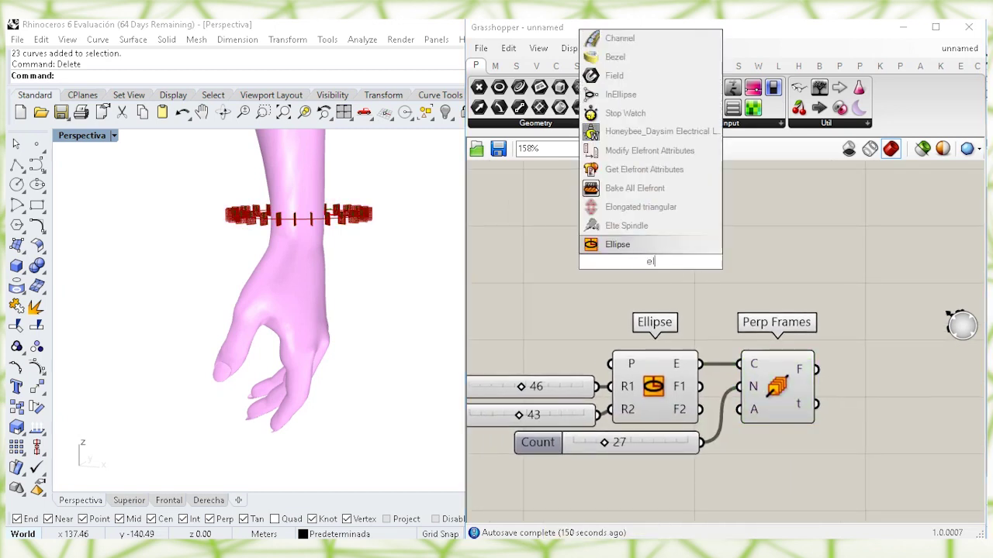
pyautogui.click(649, 248)
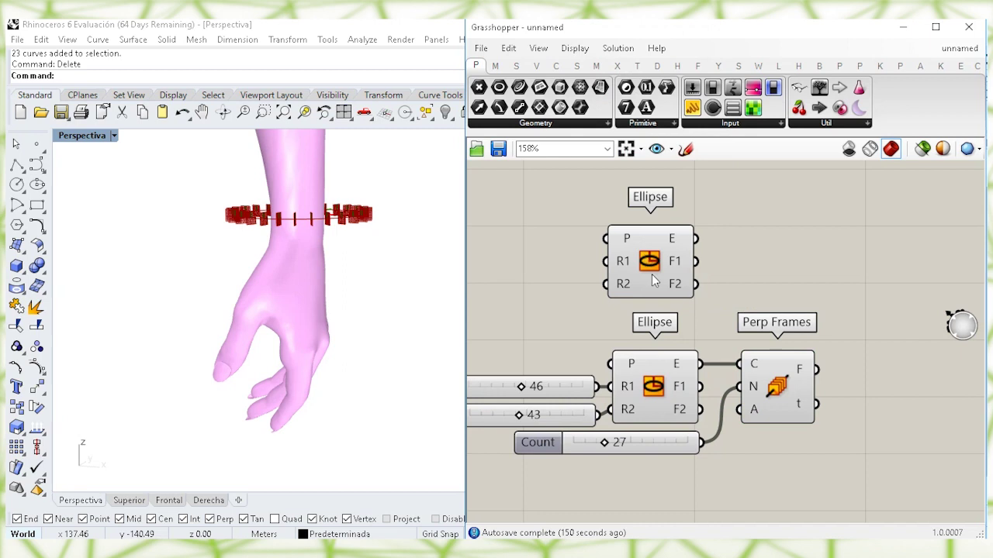
# - Create a number slider with value 15 and connect it to the new Ellipse's first radius (R1)
pyautogui.click(528, 267)
pyautogui.doubleClick(530, 268)
pyautogui.write('1')
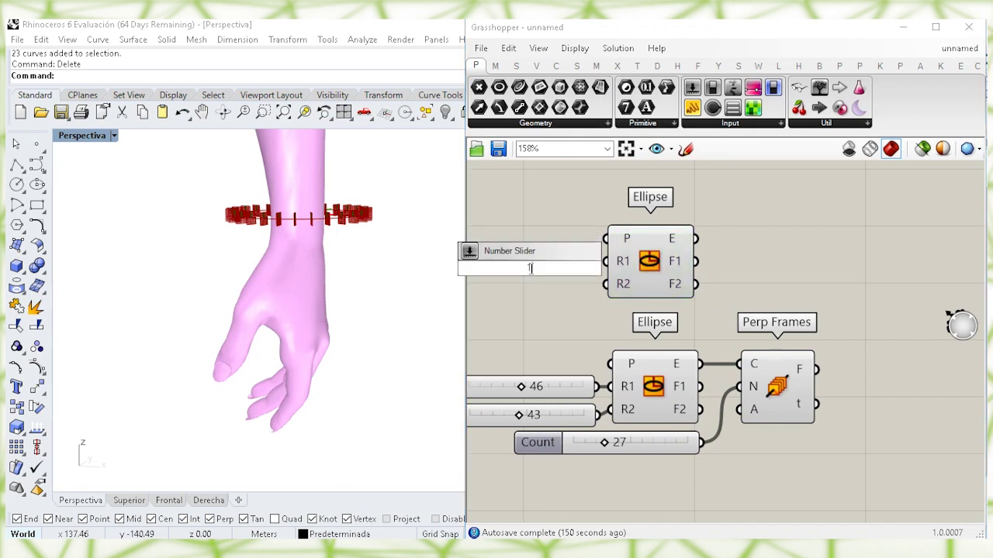
pyautogui.write('5')
pyautogui.press('Return')
pyautogui.moveTo(657, 268); pyautogui.dragTo(732, 273)
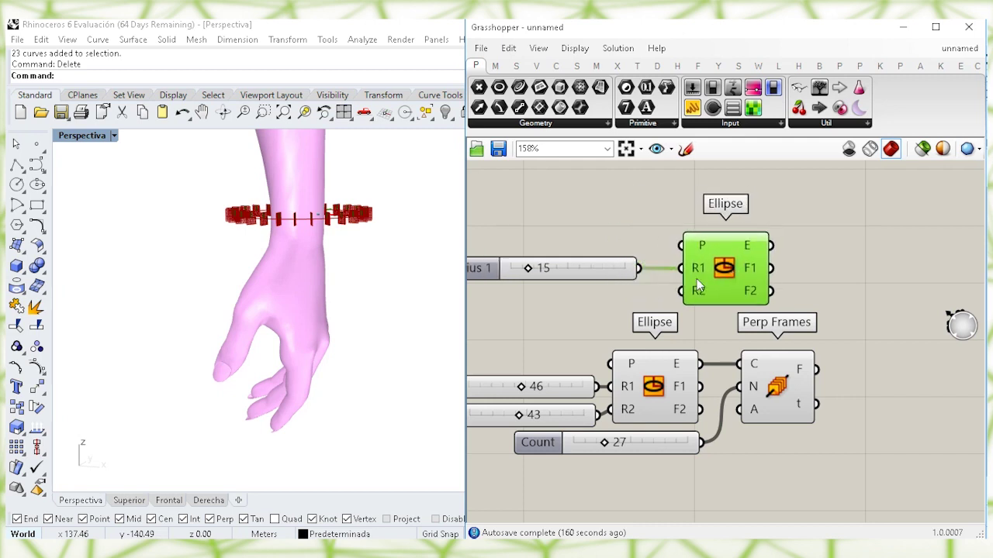
# - Create a number slider with value 9, connect it to the new Ellipse's second radius (R2), and align it under the other slider
pyautogui.doubleClick(600, 304)
pyautogui.write('9')
pyautogui.press('Return')
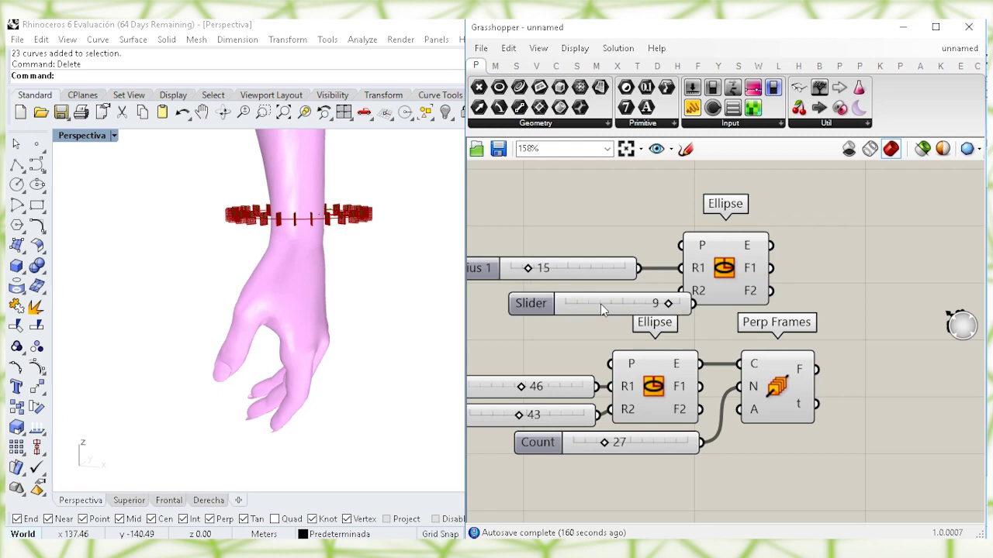
pyautogui.moveTo(637, 304); pyautogui.dragTo(681, 291)
pyautogui.moveTo(583, 303); pyautogui.dragTo(582, 291)
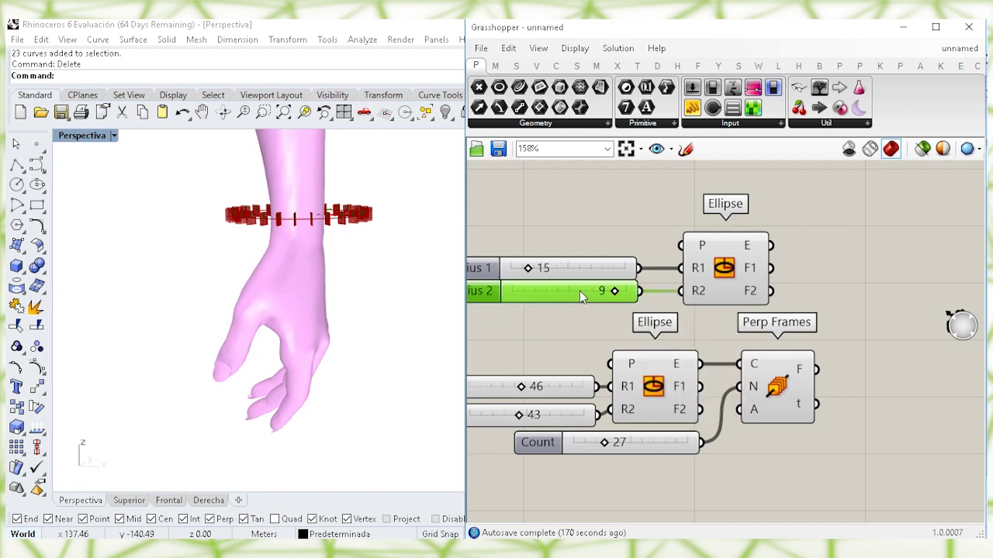
pyautogui.click(814, 357)
# - Connect the Perp Frames output (F) to the second Ellipse's plane input (P), placing that Ellipse past the Perp Frames component
pyautogui.moveTo(723, 269); pyautogui.dragTo(873, 274)
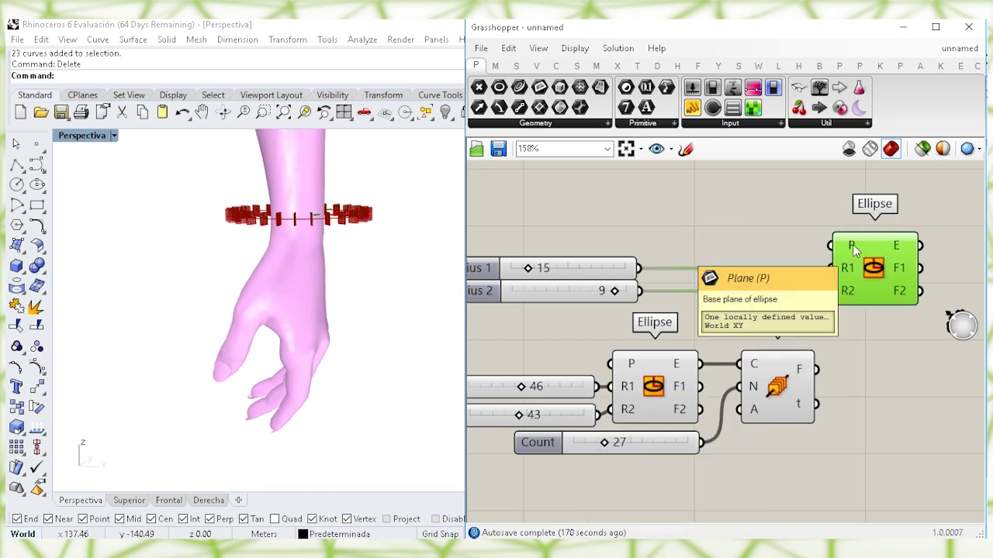
pyautogui.moveTo(822, 350); pyautogui.dragTo(815, 364)
pyautogui.click(887, 361)
pyautogui.click(864, 265)
pyautogui.moveTo(870, 271); pyautogui.dragTo(789, 272, button='right')
pyautogui.moveTo(792, 272); pyautogui.dragTo(810, 273)
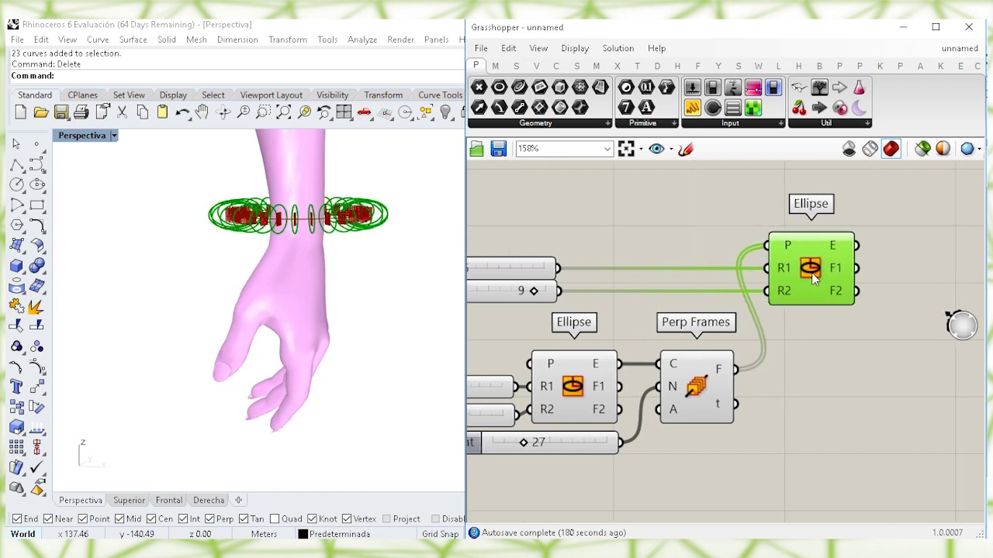
pyautogui.click(833, 354)
pyautogui.moveTo(833, 355); pyautogui.dragTo(724, 352, button='right')
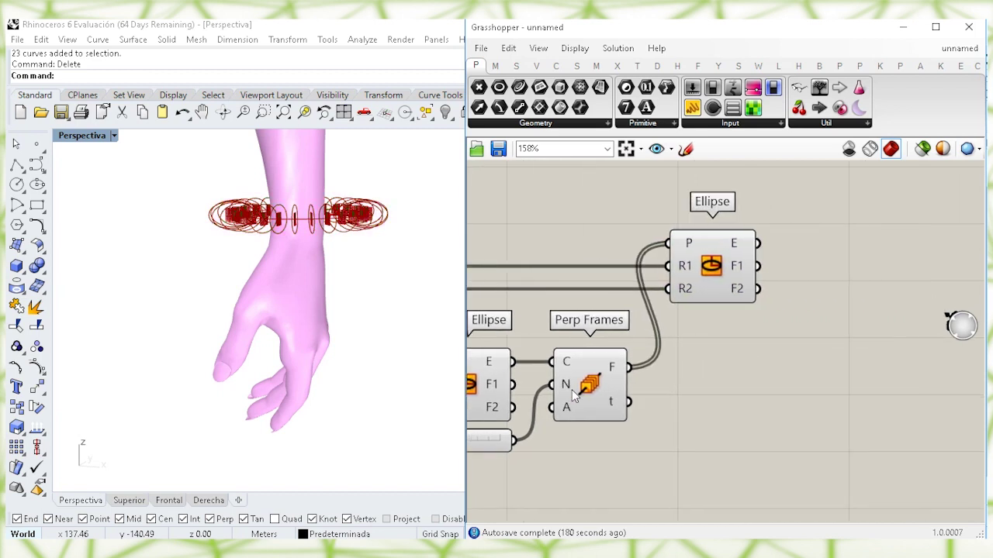
# - Add a Point On Curve component below Perp Frames and connect the first Ellipse's curve output (E) to it
pyautogui.moveTo(580, 469); pyautogui.dragTo(586, 423, button='right')
pyautogui.click(493, 345)
pyautogui.click(566, 411)
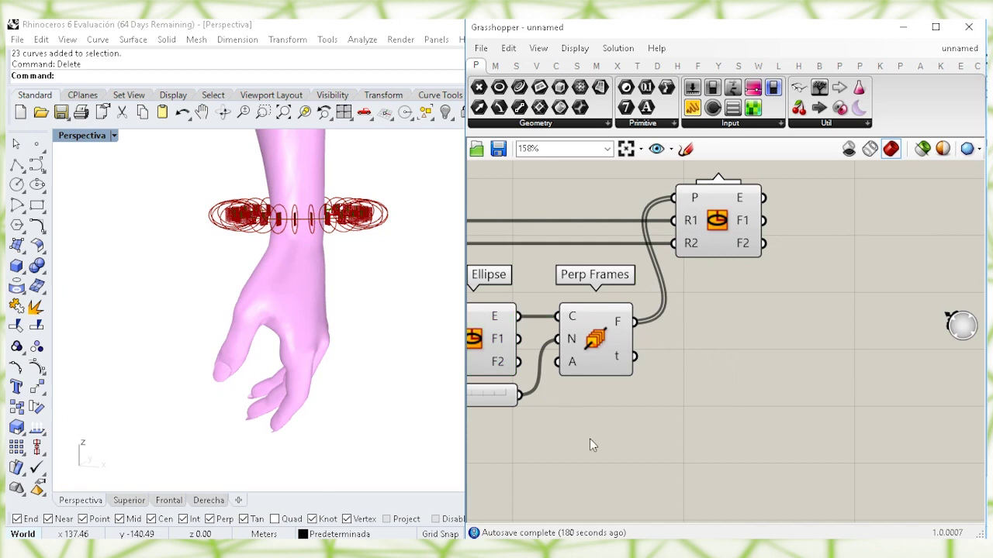
pyautogui.doubleClick(589, 439)
pyautogui.write('poi')
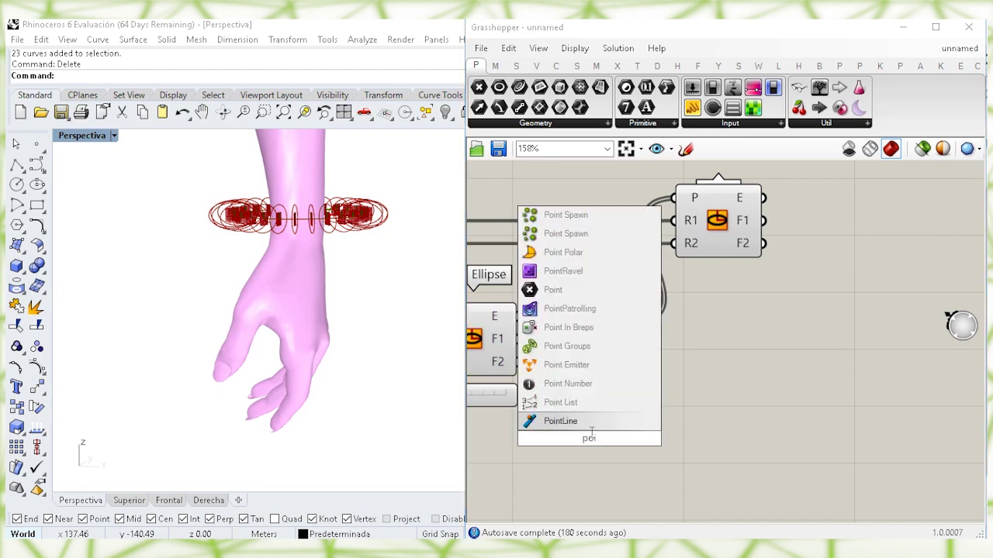
pyautogui.write('nt on')
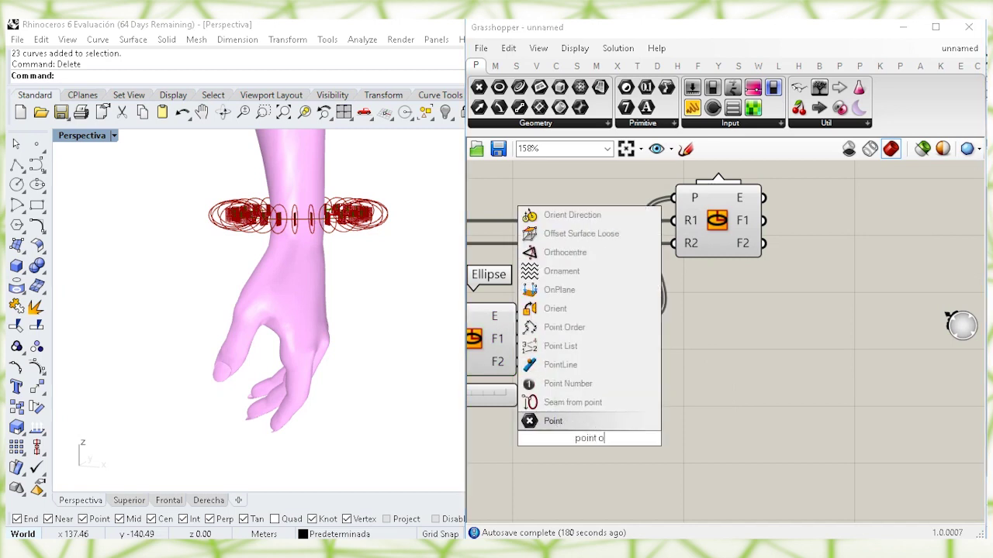
pyautogui.click(592, 406)
pyautogui.moveTo(648, 416); pyautogui.dragTo(732, 408, button='right')
pyautogui.click(553, 332)
pyautogui.moveTo(598, 312); pyautogui.dragTo(603, 431)
pyautogui.moveTo(707, 436); pyautogui.dragTo(744, 434)
# - Add a Scale NU component after the second Ellipse
pyautogui.moveTo(871, 322); pyautogui.dragTo(764, 336, button='right')
pyautogui.click(721, 207)
pyautogui.moveTo(735, 280); pyautogui.dragTo(660, 295, button='right')
pyautogui.doubleClick(713, 315)
pyautogui.write('sc')
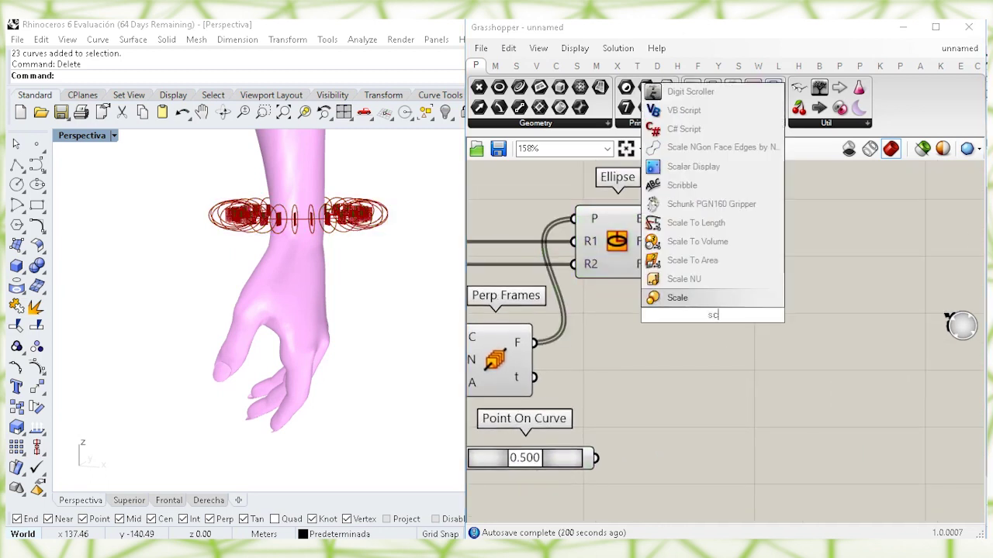
pyautogui.click(686, 279)
pyautogui.moveTo(687, 293); pyautogui.dragTo(792, 282)
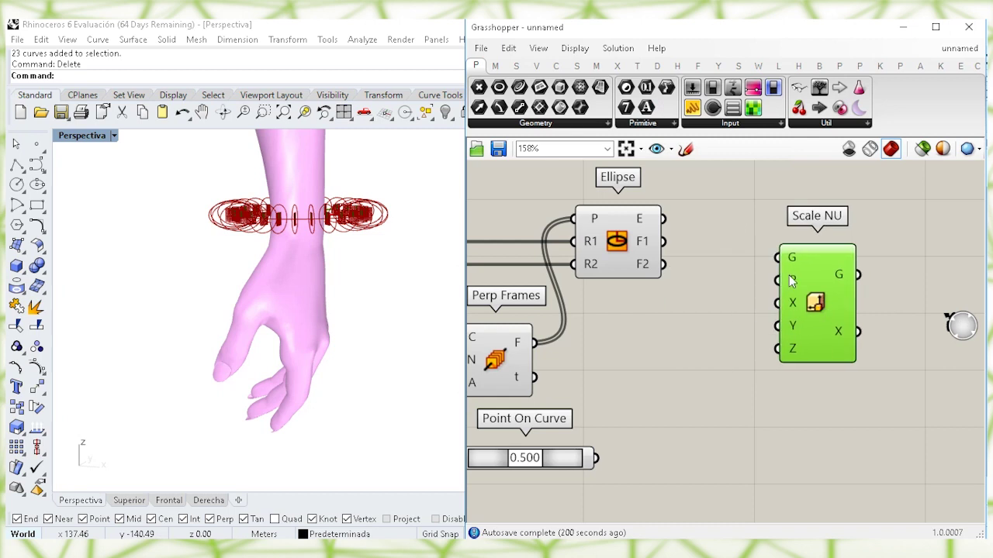
# - Connect the perpendicular frames (F) to Scale NU's plane (P) and the second Ellipse's output (E) to its geometry (G)
pyautogui.click(496, 363)
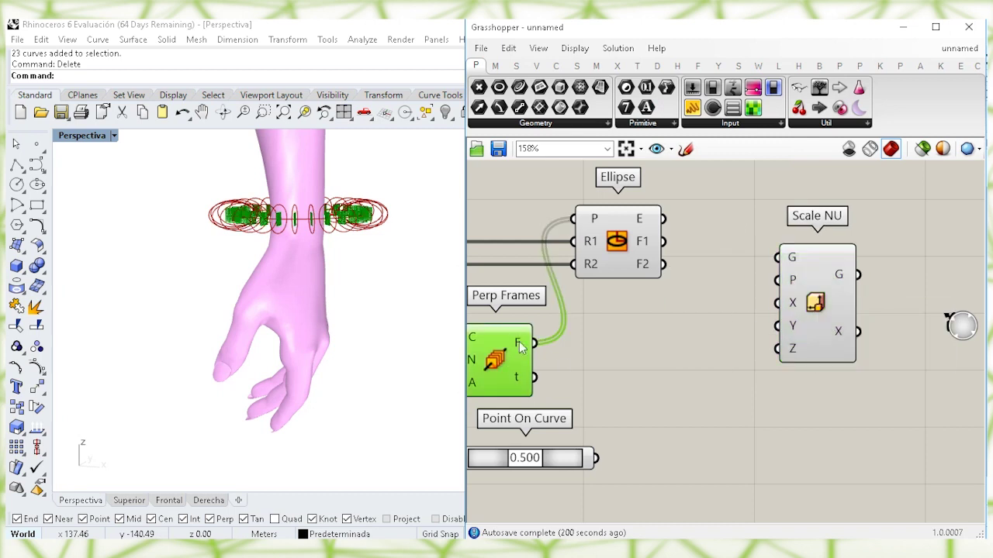
pyautogui.moveTo(714, 288); pyautogui.dragTo(845, 321)
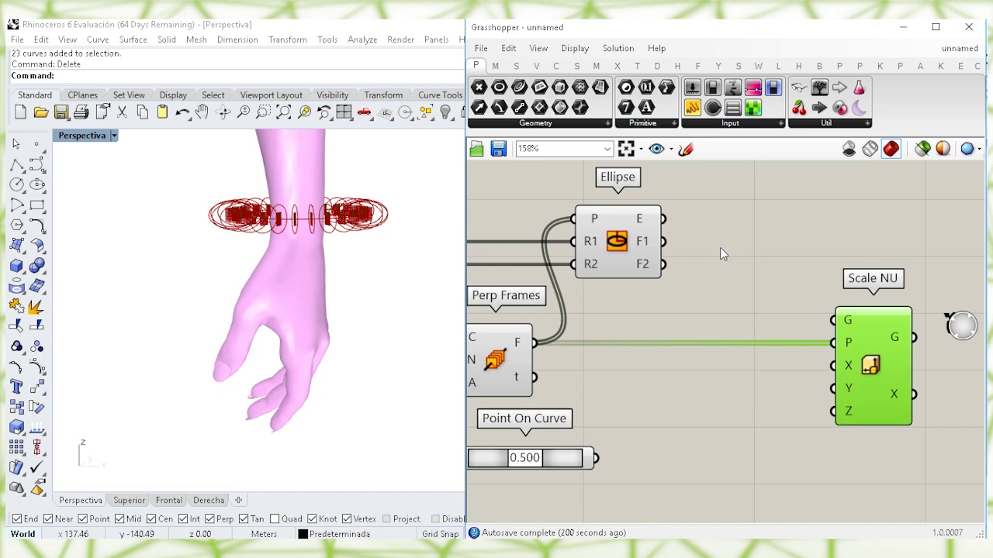
pyautogui.moveTo(663, 219); pyautogui.dragTo(898, 287)
pyautogui.moveTo(898, 286); pyautogui.dragTo(834, 255, button='right')
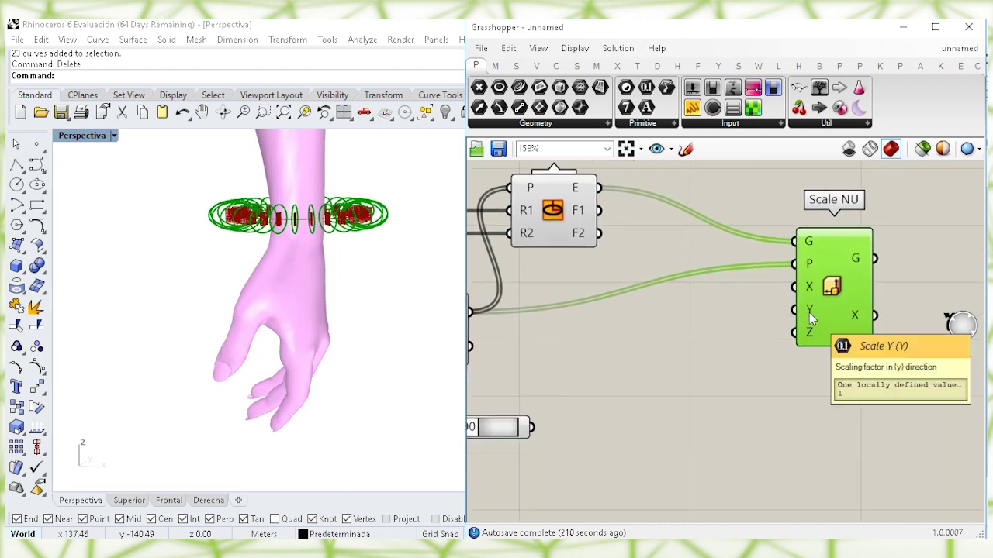
# - Add a Distance component with the Perp Frames output (F) connected to A and the Point On Curve output connected to B
pyautogui.moveTo(644, 395); pyautogui.dragTo(692, 380, button='right')
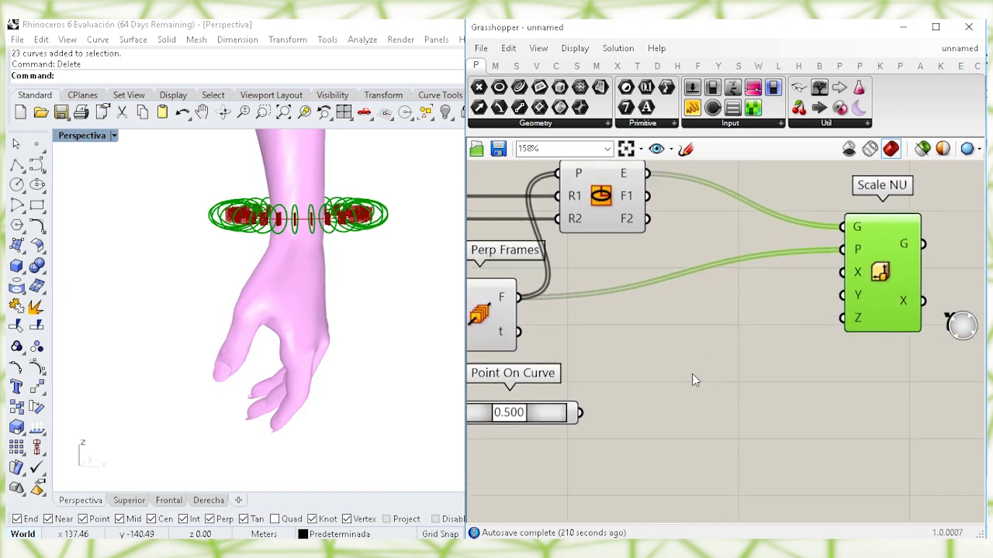
pyautogui.doubleClick(638, 396)
pyautogui.write('distance')
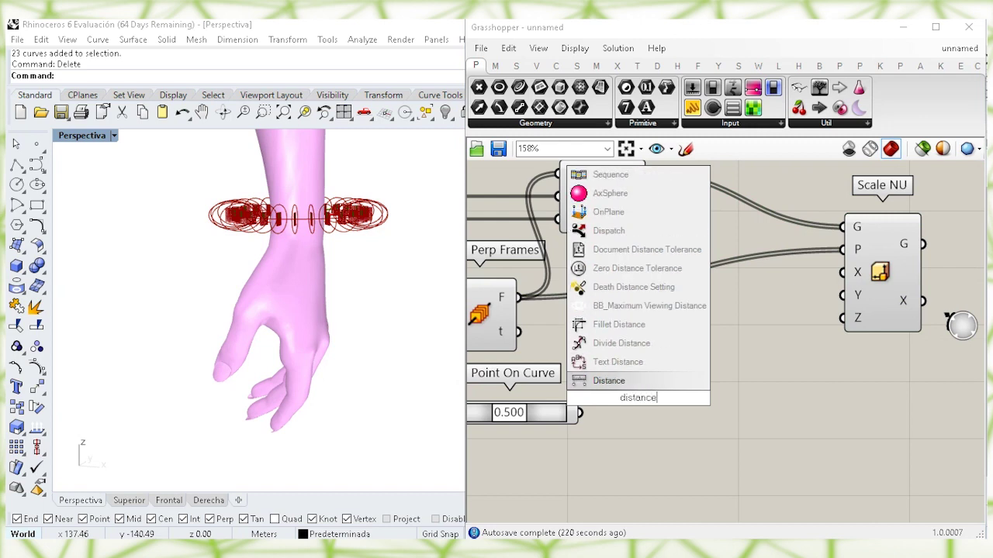
pyautogui.click(622, 376)
pyautogui.moveTo(616, 374); pyautogui.dragTo(737, 367, button='right')
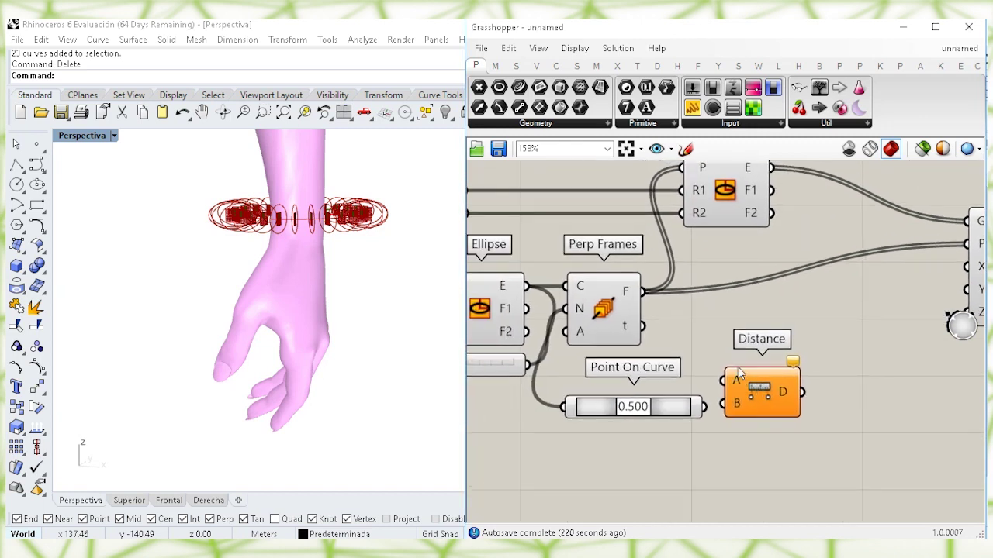
pyautogui.moveTo(764, 398); pyautogui.dragTo(771, 400)
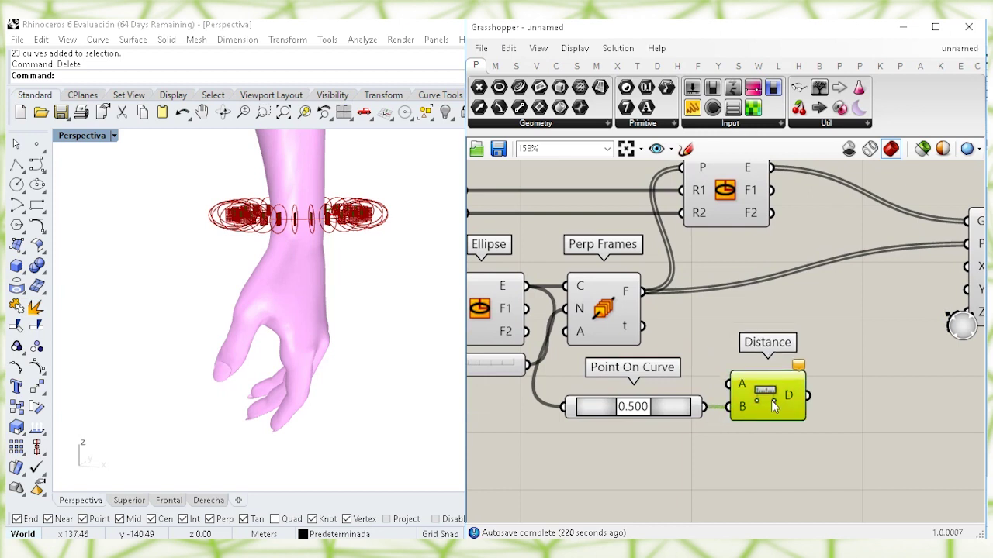
pyautogui.click(769, 349)
pyautogui.moveTo(647, 301); pyautogui.dragTo(735, 384)
pyautogui.click(774, 396)
# - Add a Bounds component and connect the Distance output (D) to its number input (N)
pyautogui.moveTo(816, 408); pyautogui.dragTo(697, 403, button='right')
pyautogui.click(700, 407)
pyautogui.doubleClick(702, 411)
pyautogui.write('bounds')
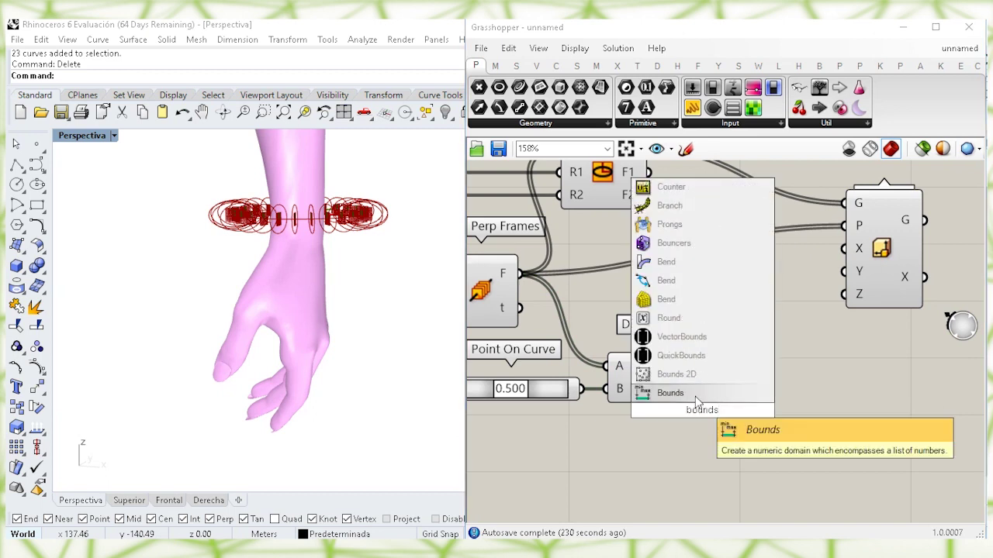
pyautogui.click(696, 397)
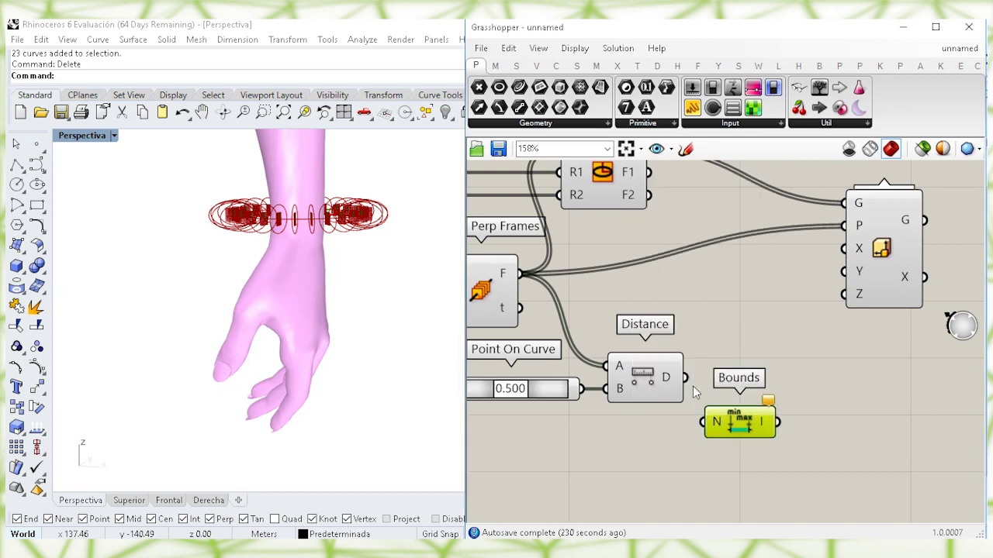
pyautogui.moveTo(702, 419); pyautogui.dragTo(742, 429)
pyautogui.click(813, 397)
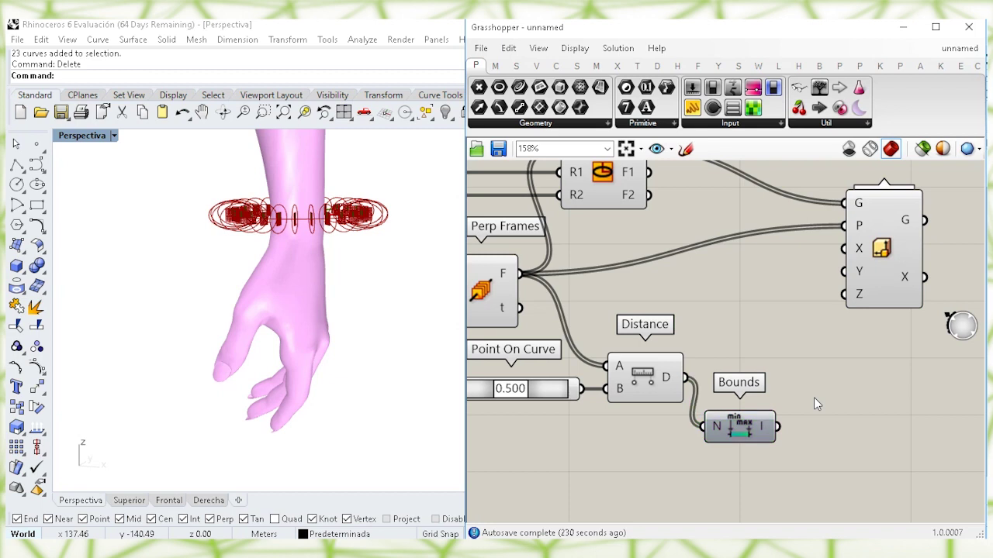
# - Add a Remap Numbers component with the Distance output connected to its value (V) and the Bounds output to its source (S)
pyautogui.doubleClick(815, 398)
pyautogui.write('remap')
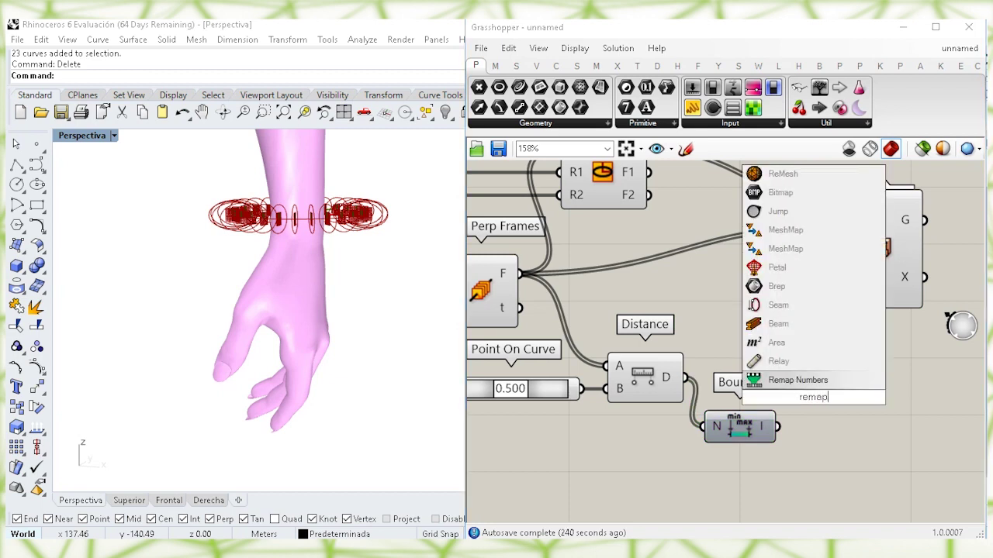
pyautogui.click(799, 381)
pyautogui.moveTo(800, 408); pyautogui.dragTo(784, 426)
pyautogui.moveTo(684, 378); pyautogui.dragTo(851, 406)
pyautogui.click(747, 434)
pyautogui.moveTo(747, 434); pyautogui.dragTo(747, 445)
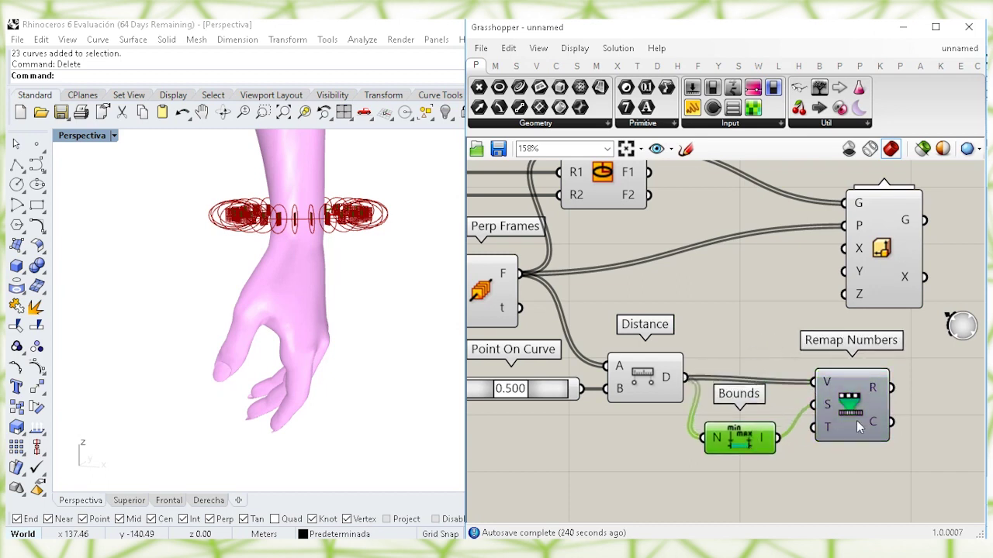
pyautogui.moveTo(873, 409); pyautogui.dragTo(870, 405)
pyautogui.click(873, 451)
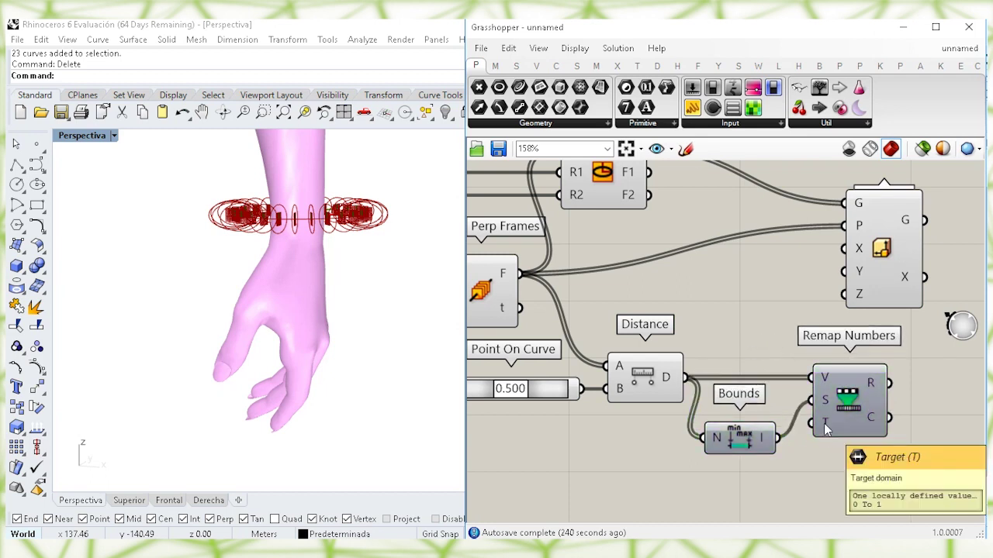
# - Add a panel containing 1 below the Distance component
pyautogui.moveTo(802, 491); pyautogui.dragTo(798, 433, button='right')
pyautogui.doubleClick(674, 441)
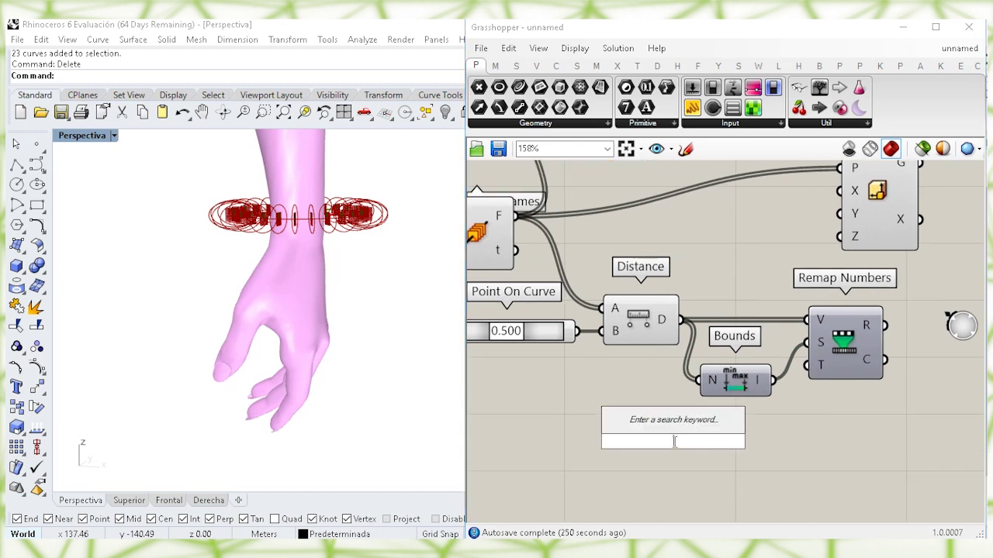
pyautogui.write('1')
pyautogui.press('Return')
pyautogui.moveTo(670, 441); pyautogui.dragTo(641, 430)
# - Add a Construct Domain component with the panel of 1 connected to its domain start (A)
pyautogui.doubleClick(668, 477)
pyautogui.write('con')
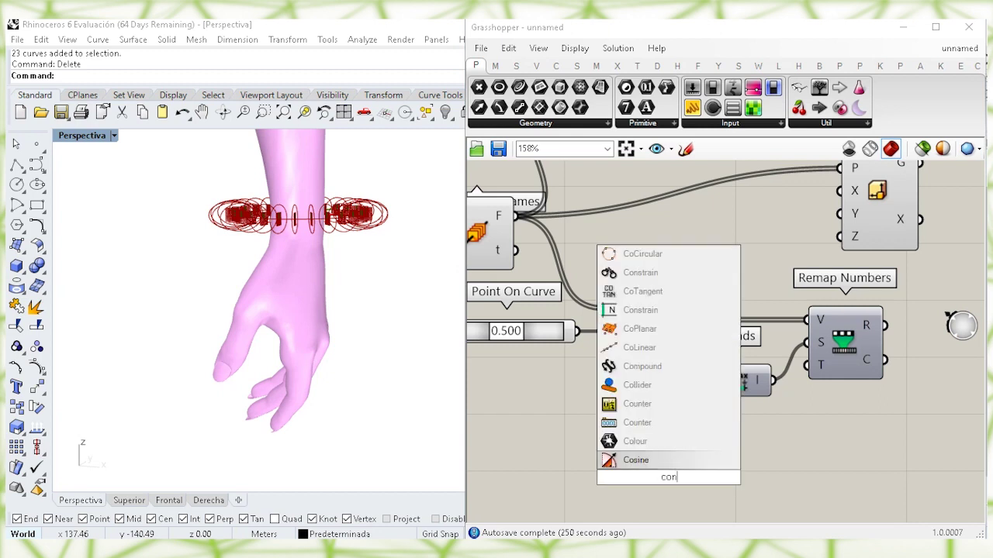
pyautogui.write('struct dom')
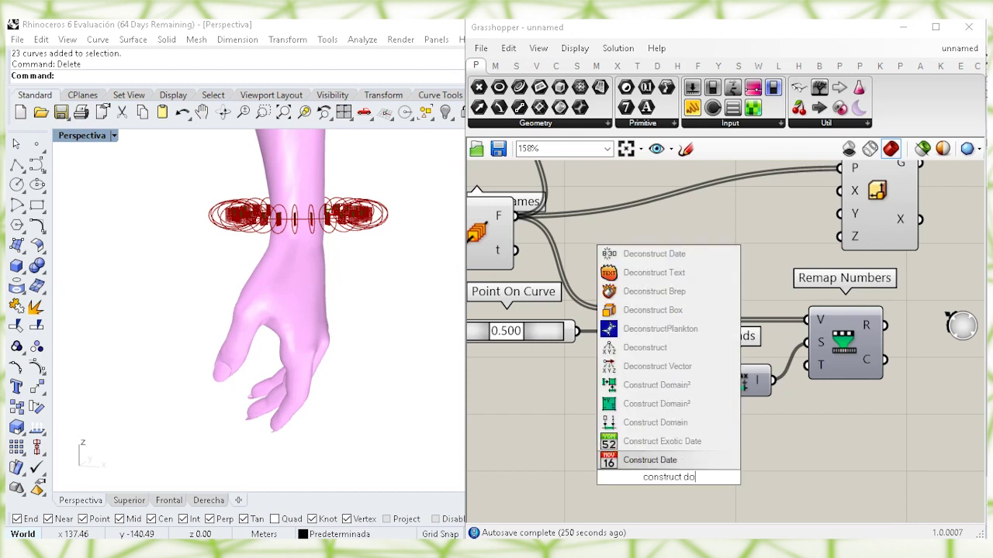
pyautogui.click(644, 459)
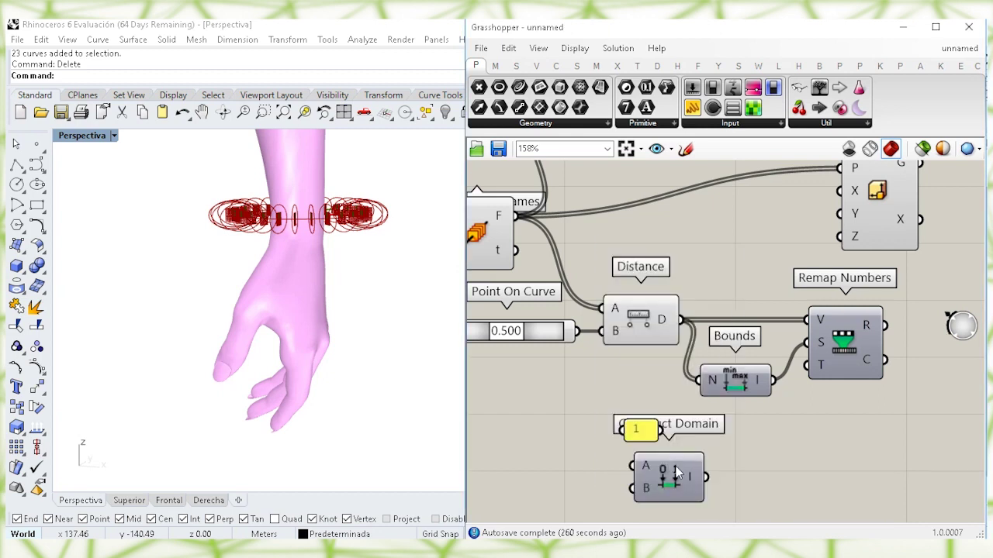
pyautogui.moveTo(659, 470); pyautogui.dragTo(702, 469)
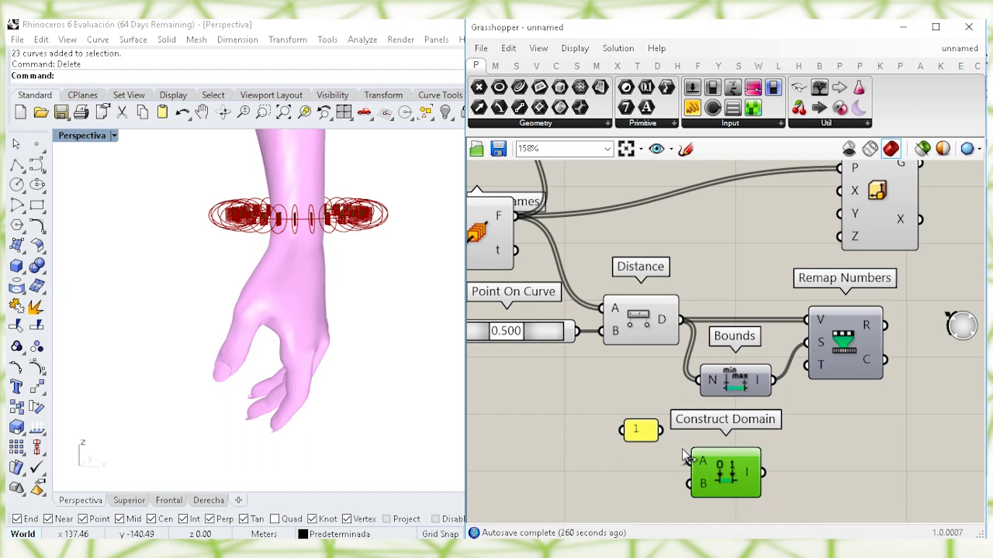
pyautogui.moveTo(715, 467); pyautogui.dragTo(716, 458)
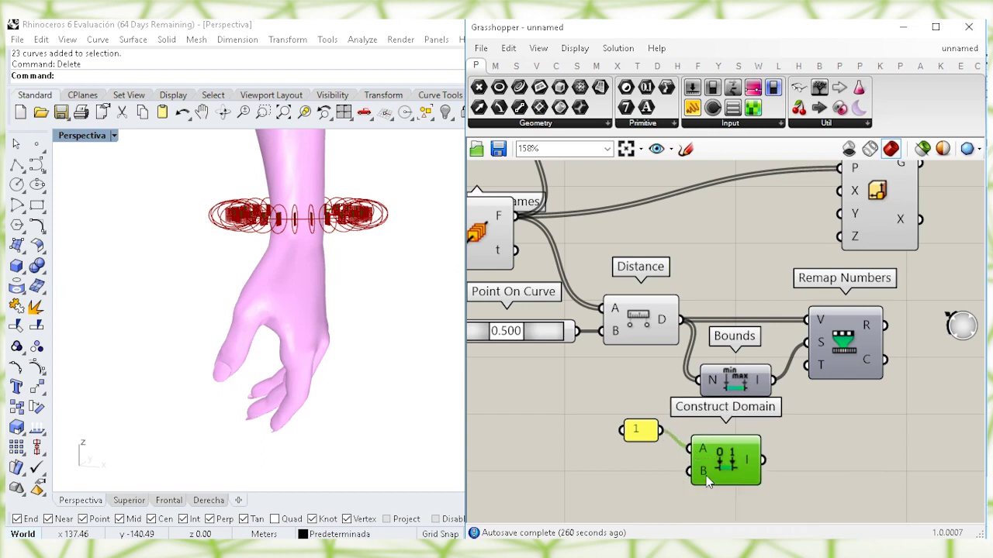
# - Add a 3.0 number slider for Construct Domain's end (B) and connect the resulting domain to Remap Numbers' target (T)
pyautogui.doubleClick(630, 475)
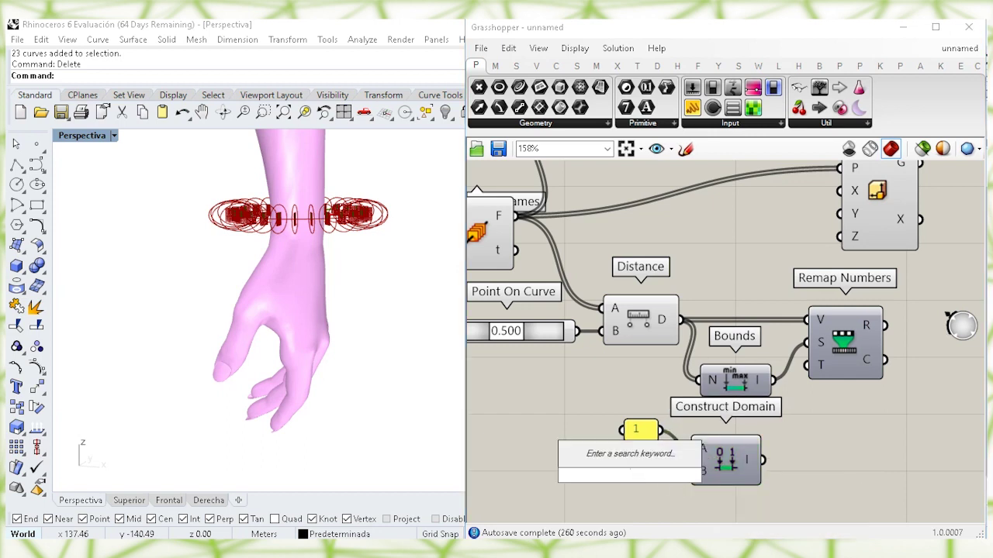
pyautogui.write('3')
pyautogui.press('Return')
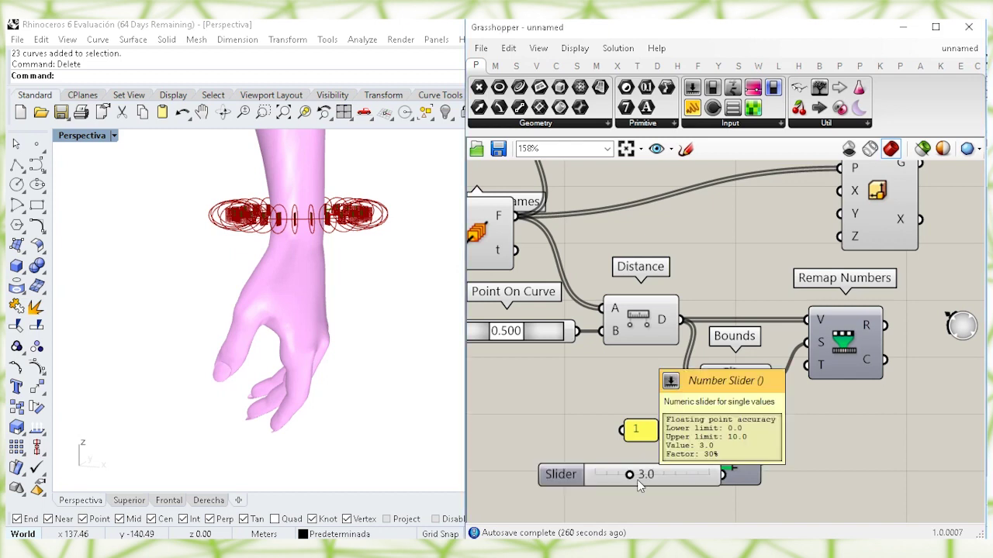
pyautogui.moveTo(716, 479); pyautogui.dragTo(663, 480)
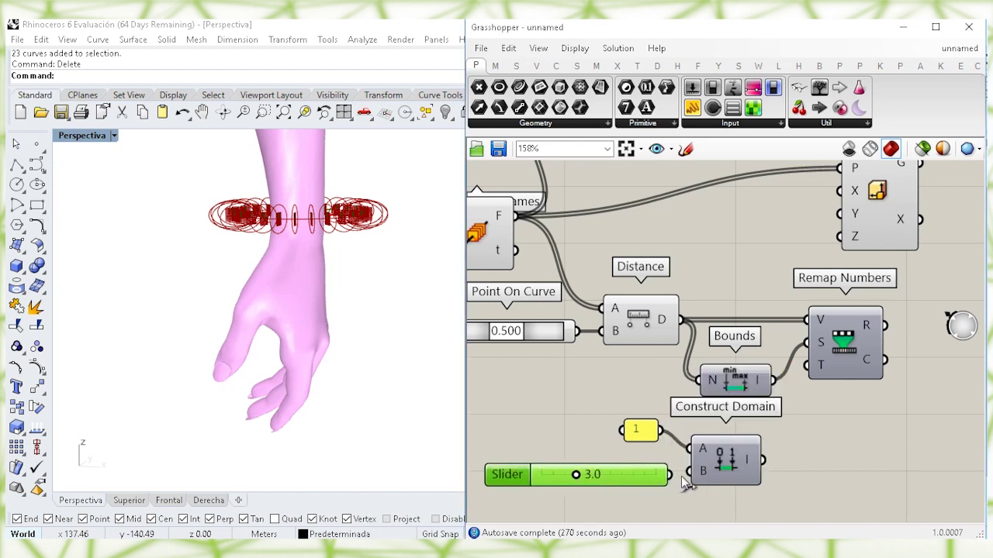
pyautogui.click(817, 371)
pyautogui.moveTo(808, 365); pyautogui.dragTo(764, 460)
# - Reposition Scale NU and connect the Remap Numbers result (R) to its Y scale factor
pyautogui.moveTo(893, 336); pyautogui.dragTo(794, 362, button='right')
pyautogui.moveTo(775, 251); pyautogui.dragTo(834, 252)
pyautogui.moveTo(847, 228); pyautogui.dragTo(824, 276, button='right')
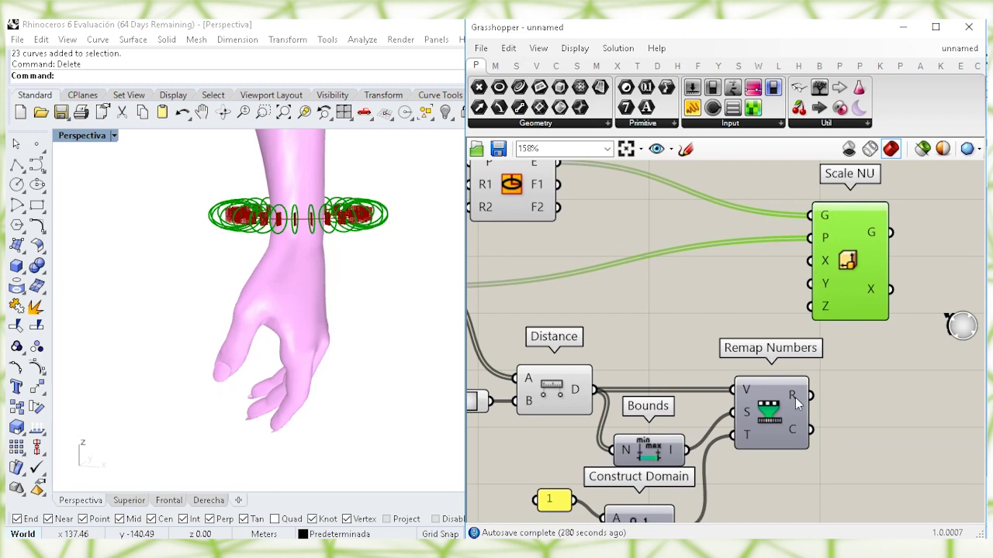
pyautogui.moveTo(810, 396); pyautogui.dragTo(895, 281)
# - Test other Point On Curve positions along the base ellipse and reset the point to 1/2 (mid)
pyautogui.moveTo(352, 281); pyautogui.dragTo(303, 343, button='right')
pyautogui.moveTo(689, 321); pyautogui.dragTo(790, 282, button='right')
pyautogui.moveTo(525, 373); pyautogui.dragTo(491, 364)
pyautogui.moveTo(504, 364); pyautogui.dragTo(577, 367, button='right')
pyautogui.moveTo(554, 368); pyautogui.dragTo(646, 373)
pyautogui.rightClick(594, 364)
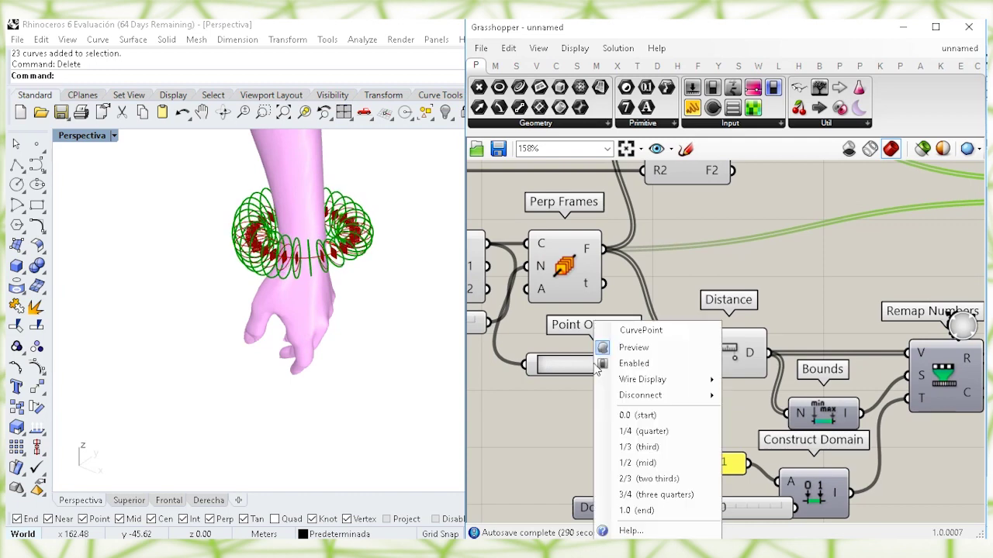
pyautogui.click(637, 462)
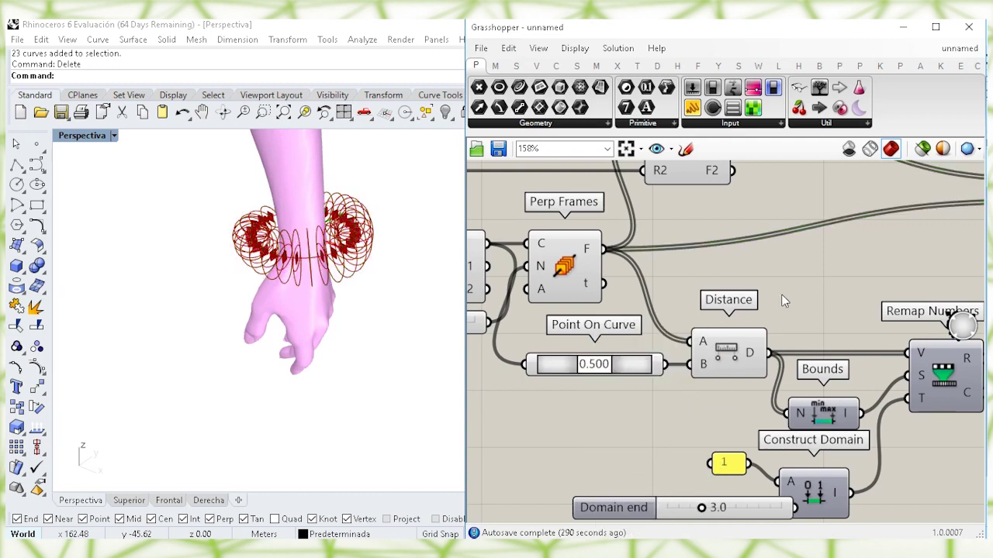
# - Turn off the preview of all components upstream of Scale NU and select Scale NU to highlight its scaled ellipses
pyautogui.scroll(-4, 751, 293)
pyautogui.moveTo(825, 494); pyautogui.dragTo(479, 223)
pyautogui.rightClick(549, 190)
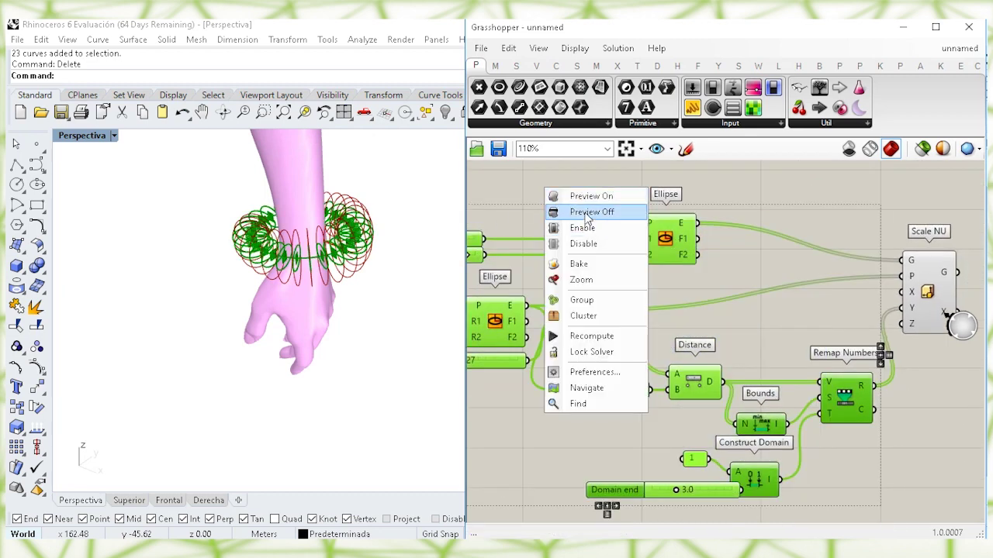
pyautogui.click(585, 212)
pyautogui.click(716, 288)
pyautogui.click(928, 291)
pyautogui.moveTo(927, 292); pyautogui.dragTo(827, 342, button='right')
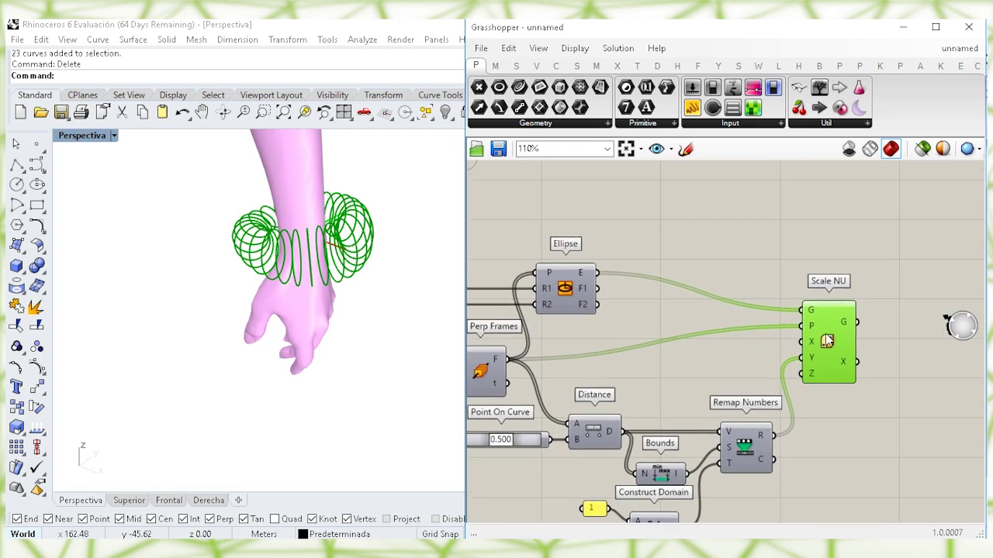
# - Add a Divide Curve component and connect Scale NU's geometry output (G) to its curve input (C)
pyautogui.doubleClick(876, 257)
pyautogui.write('div')
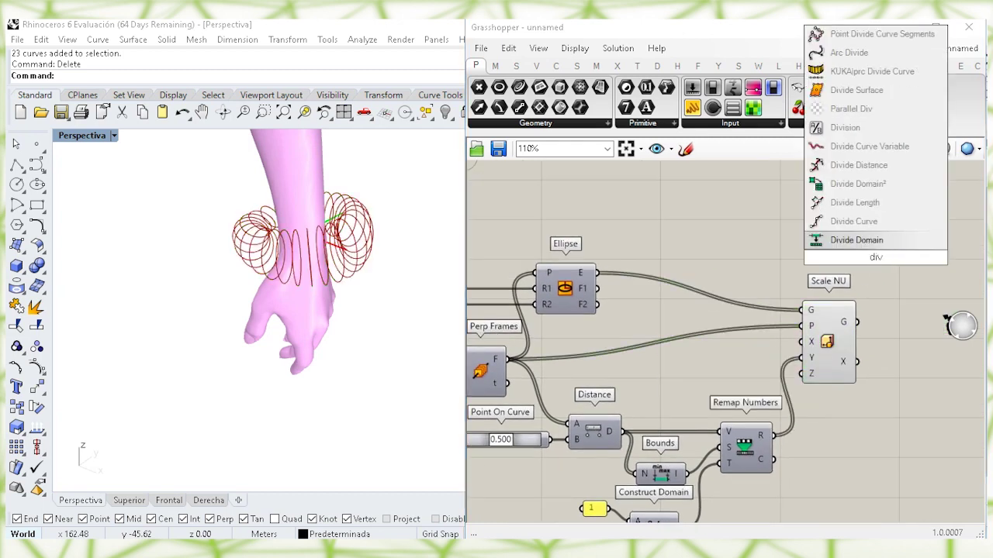
pyautogui.click(874, 225)
pyautogui.moveTo(866, 282); pyautogui.dragTo(689, 350, button='right')
pyautogui.moveTo(655, 311); pyautogui.dragTo(697, 340)
pyautogui.moveTo(647, 369); pyautogui.dragTo(687, 318)
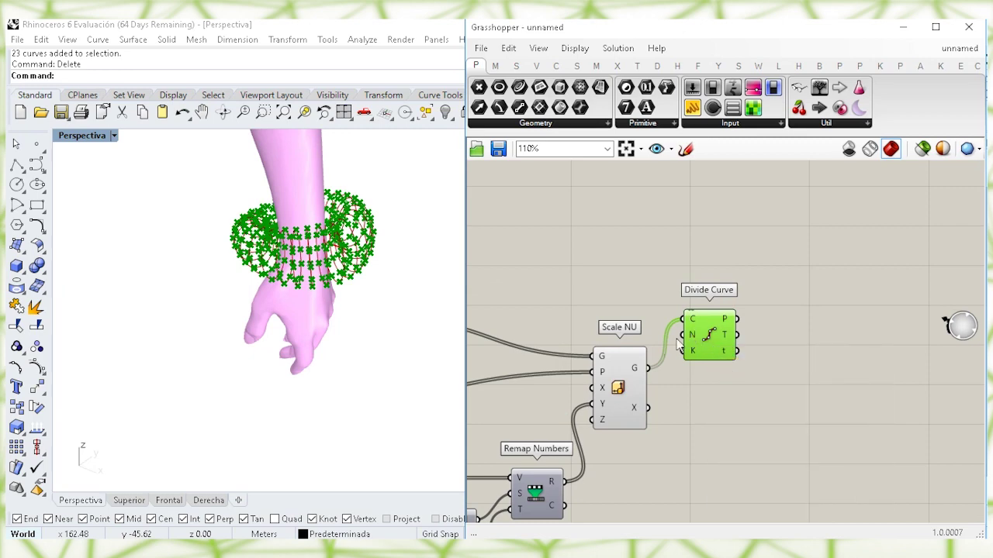
# - Connect the Count slider to Divide Curve's number of segments (N) and place the component above Scale NU
pyautogui.moveTo(674, 353); pyautogui.dragTo(750, 337, button='right')
pyautogui.moveTo(487, 378); pyautogui.dragTo(730, 294, button='right')
pyautogui.moveTo(543, 345); pyautogui.dragTo(653, 345, button='right')
pyautogui.click(616, 361)
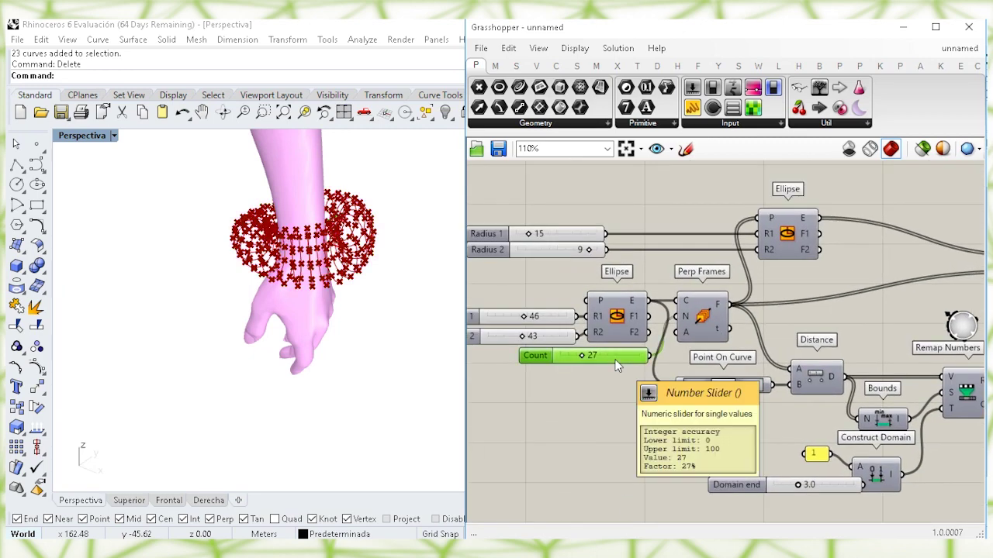
pyautogui.moveTo(651, 355); pyautogui.dragTo(892, 266)
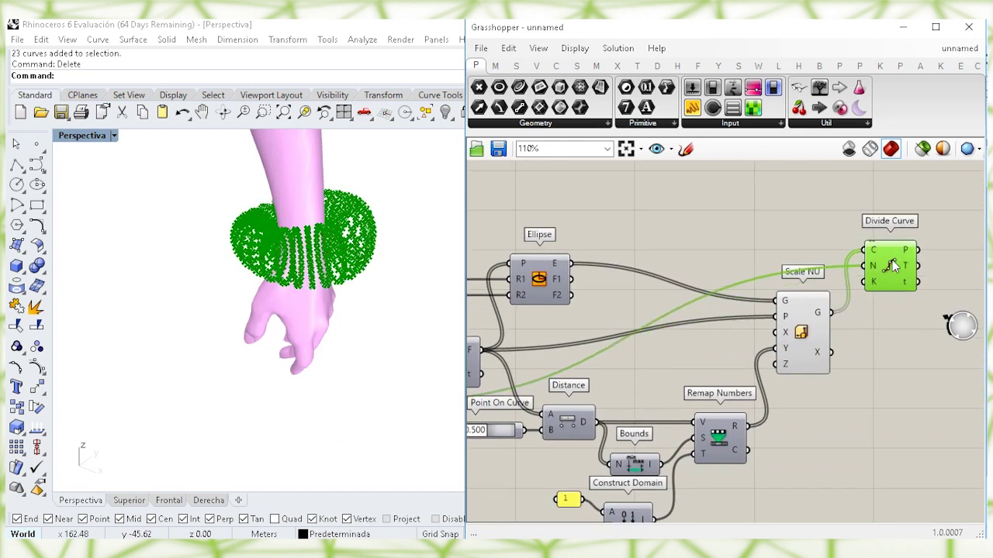
pyautogui.moveTo(884, 309); pyautogui.dragTo(815, 311, button='right')
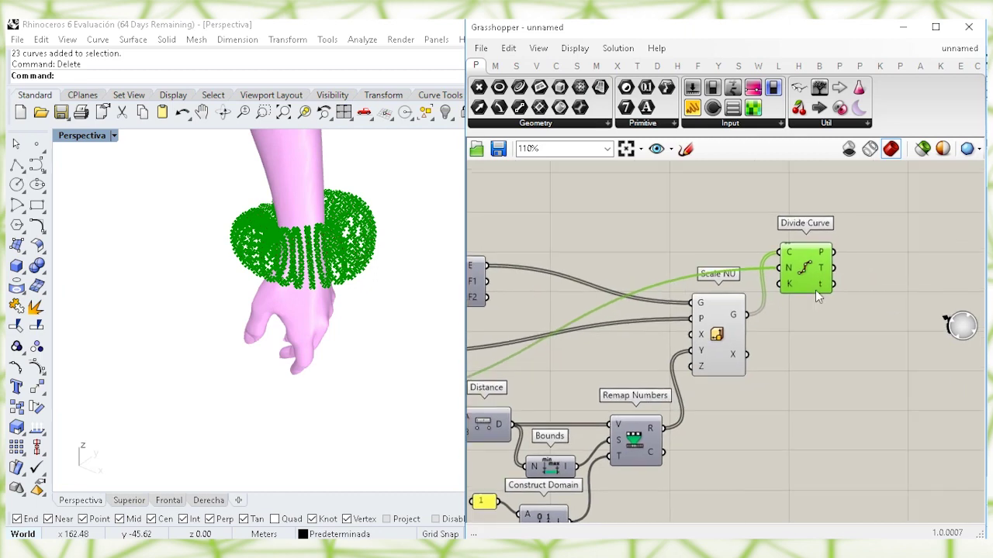
pyautogui.moveTo(301, 255); pyautogui.dragTo(299, 302, button='right')
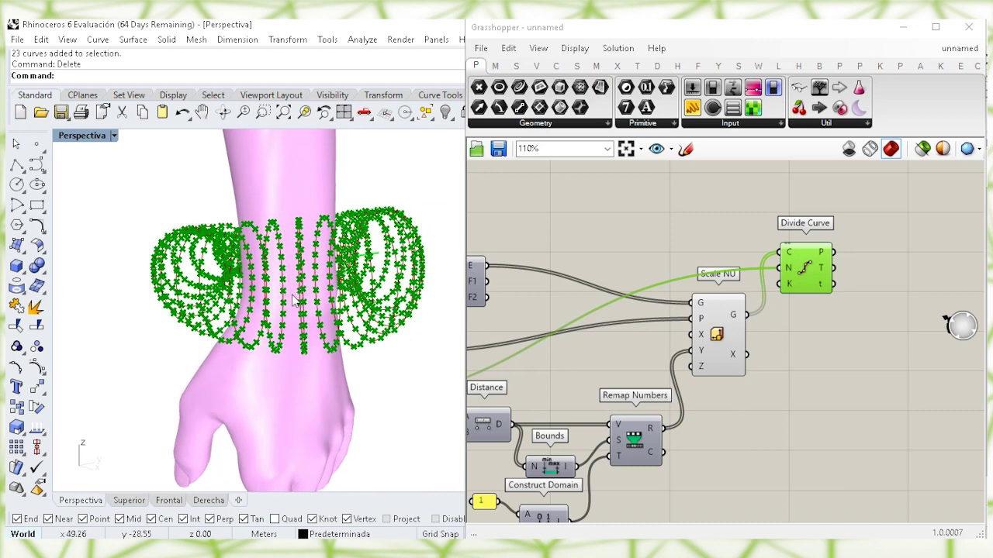
pyautogui.moveTo(808, 267); pyautogui.dragTo(811, 247)
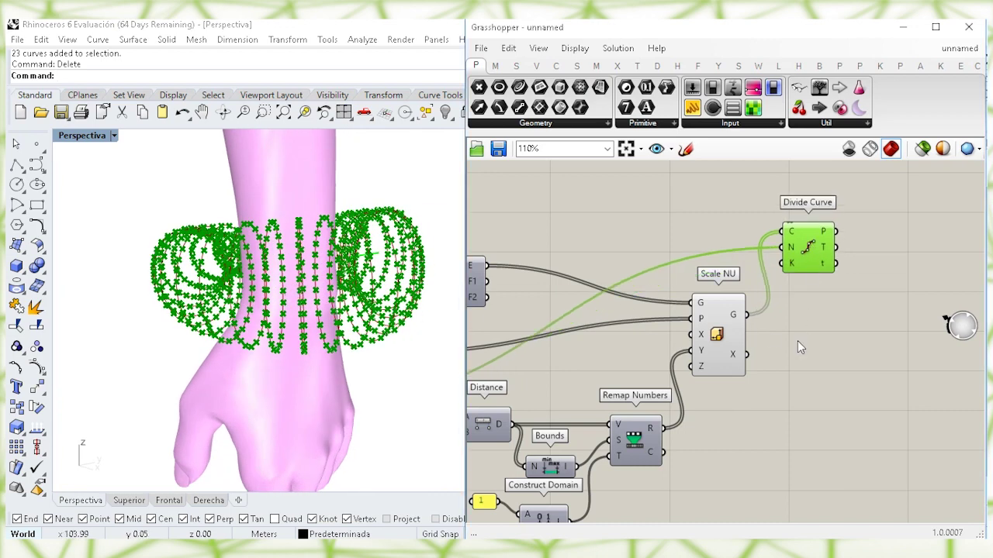
# - Add a Shift List component and connect Divide Curve's points (P) to its list input (L)
pyautogui.click(797, 340)
pyautogui.doubleClick(786, 385)
pyautogui.write('sh')
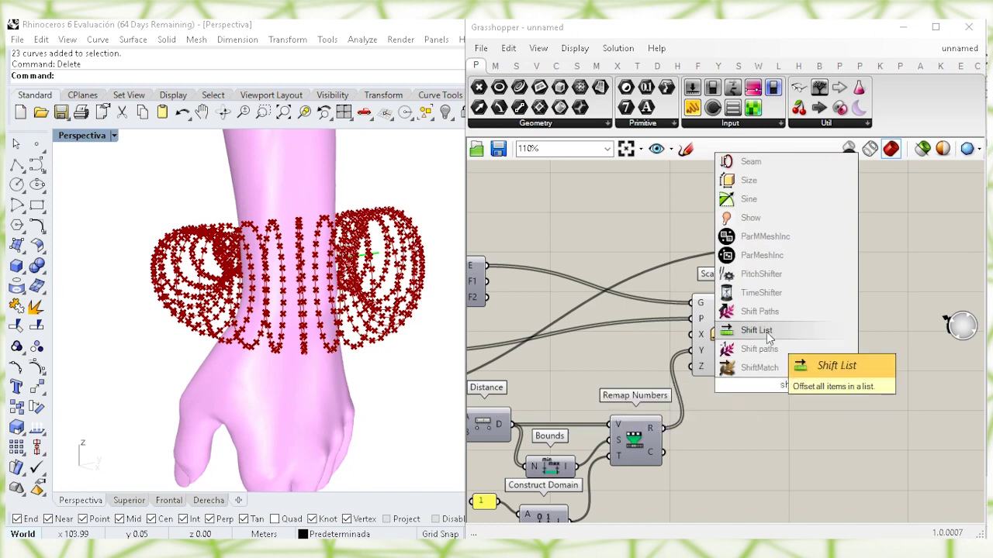
pyautogui.click(767, 333)
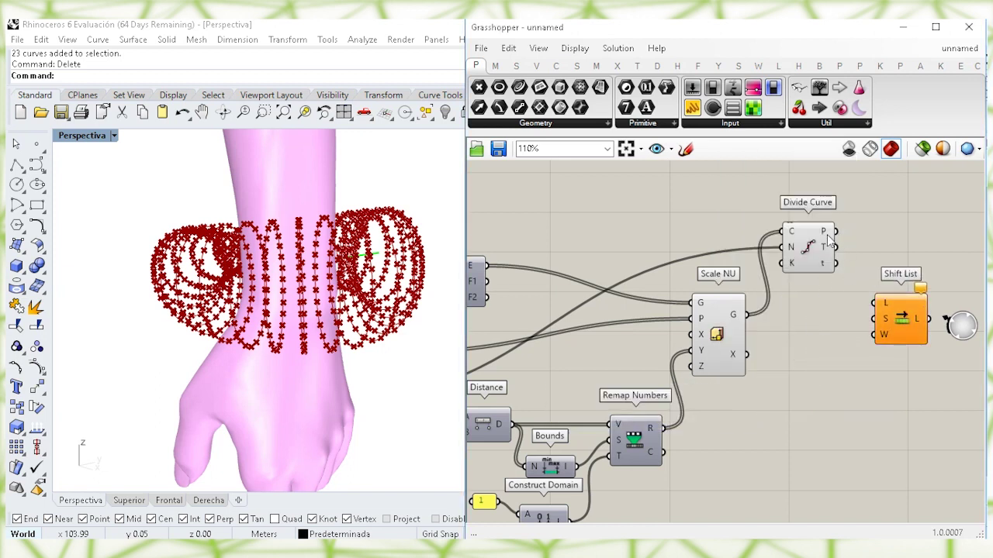
pyautogui.moveTo(827, 234); pyautogui.dragTo(906, 323)
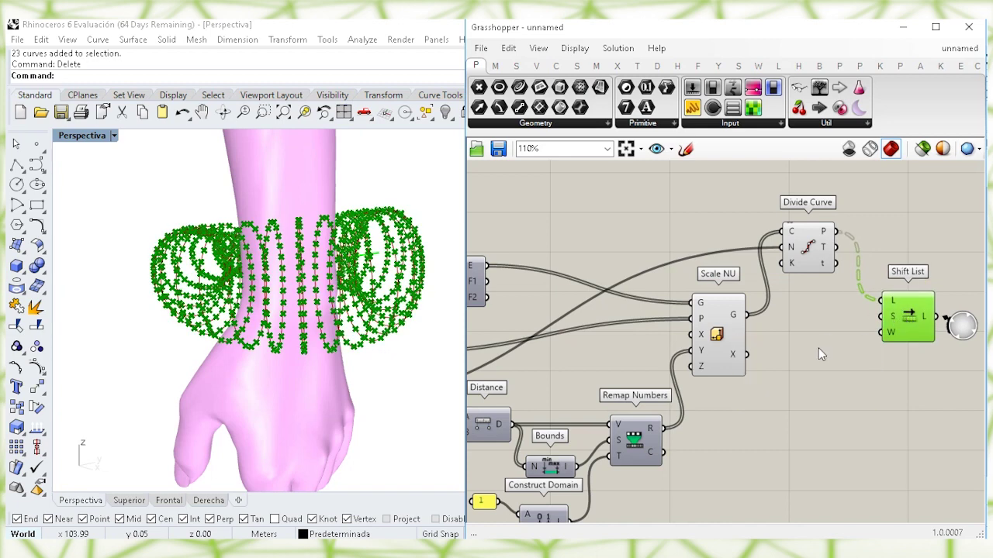
# - Add a Series component and connect the Count slider to its count input (C)
pyautogui.click(807, 371)
pyautogui.doubleClick(797, 387)
pyautogui.write('se')
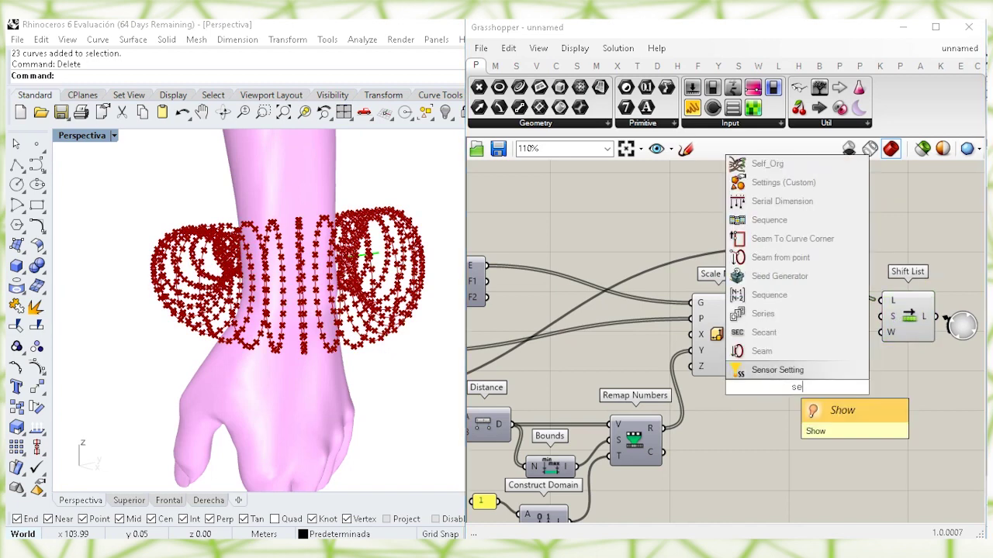
pyautogui.write('ries')
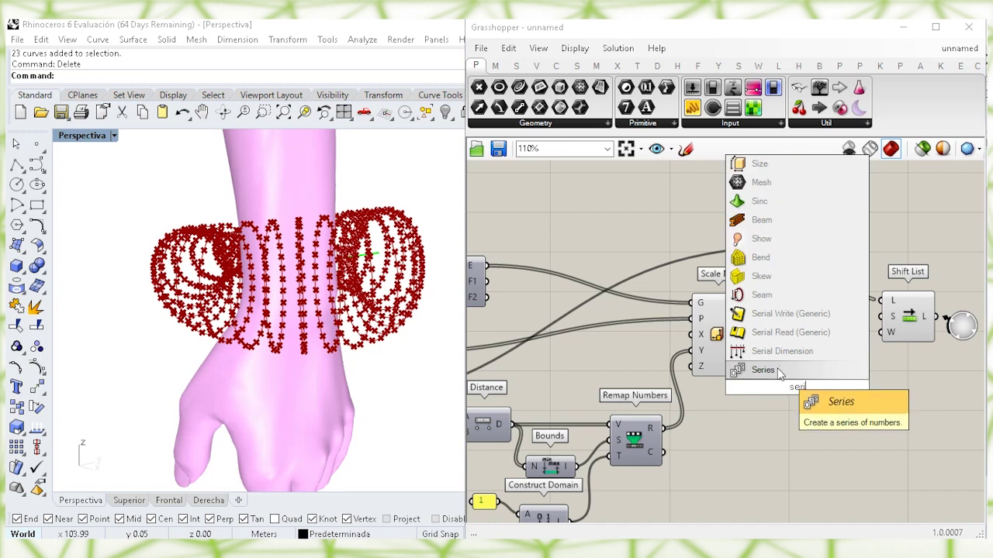
pyautogui.press('Return')
pyautogui.moveTo(794, 385); pyautogui.dragTo(817, 391)
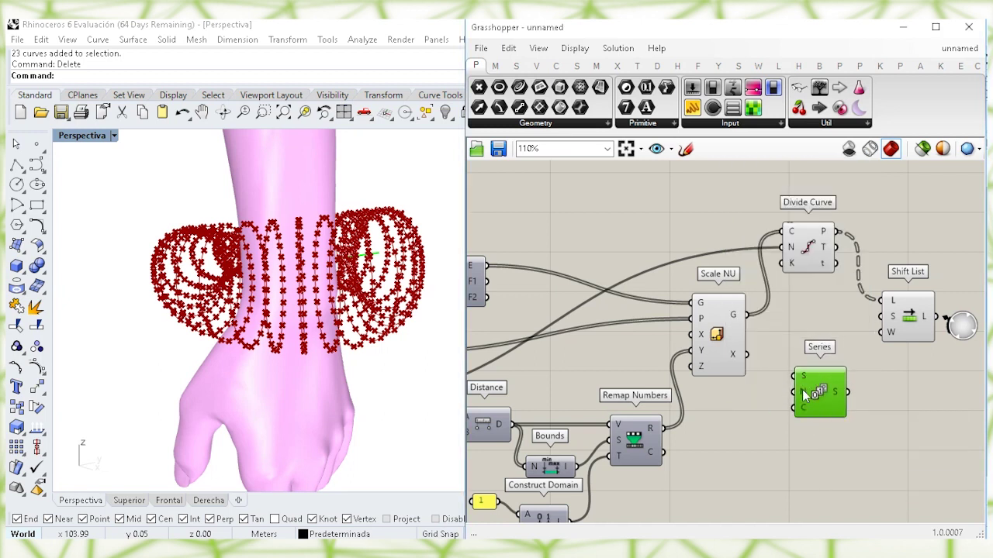
pyautogui.moveTo(555, 373); pyautogui.dragTo(765, 316, button='right')
pyautogui.click(572, 349)
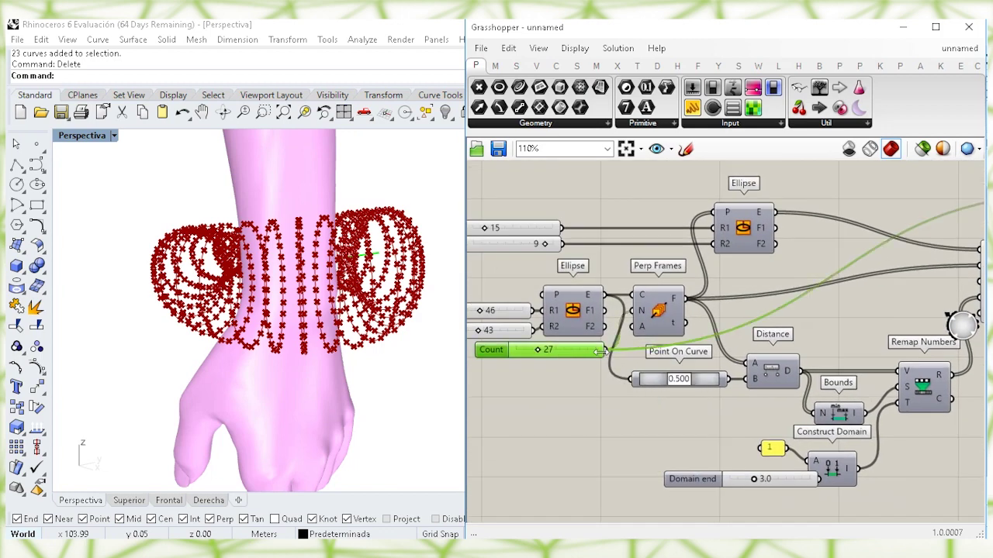
pyautogui.moveTo(764, 264); pyautogui.dragTo(899, 358)
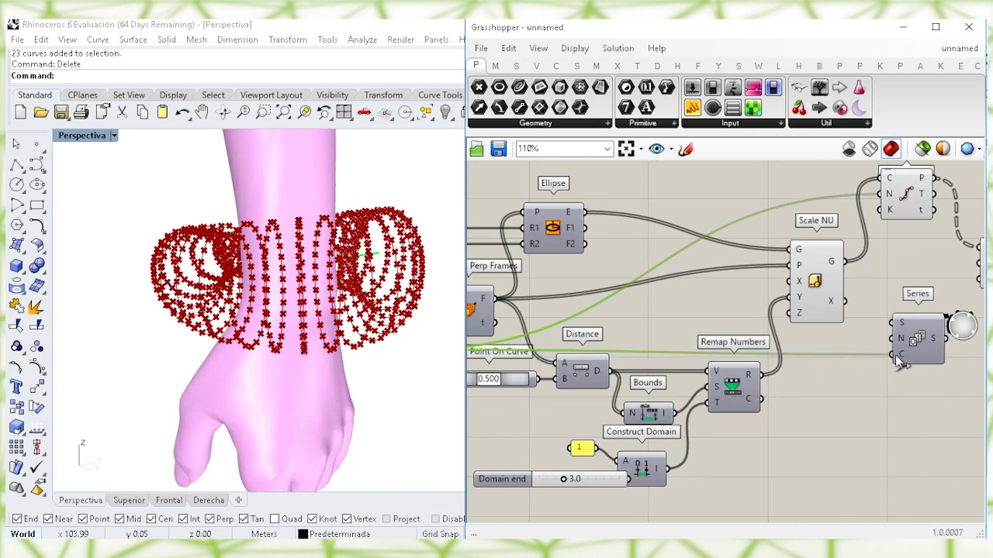
# - Graft the Series output and connect it to Shift List's shift offset (S)
pyautogui.moveTo(897, 354); pyautogui.dragTo(708, 346, button='right')
pyautogui.rightClick(729, 343)
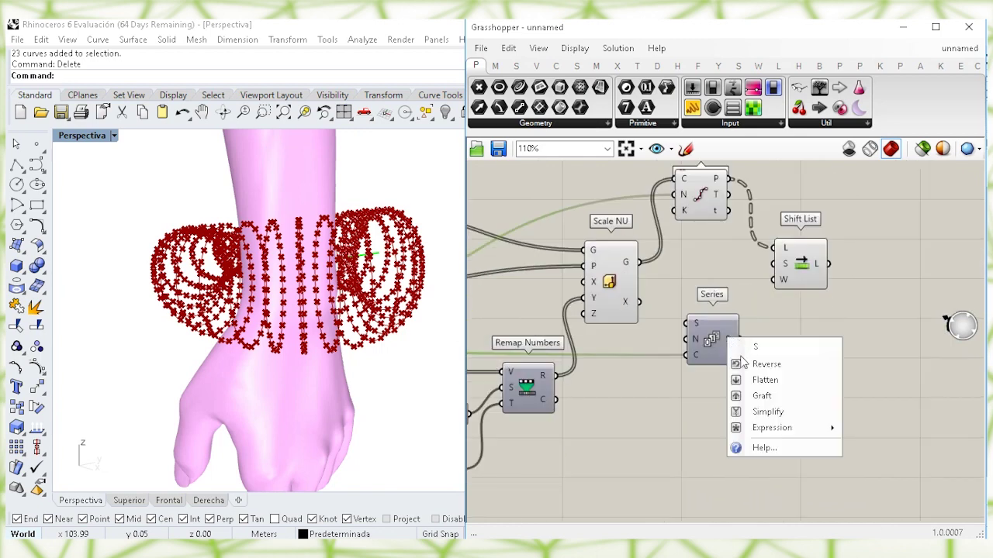
pyautogui.click(766, 392)
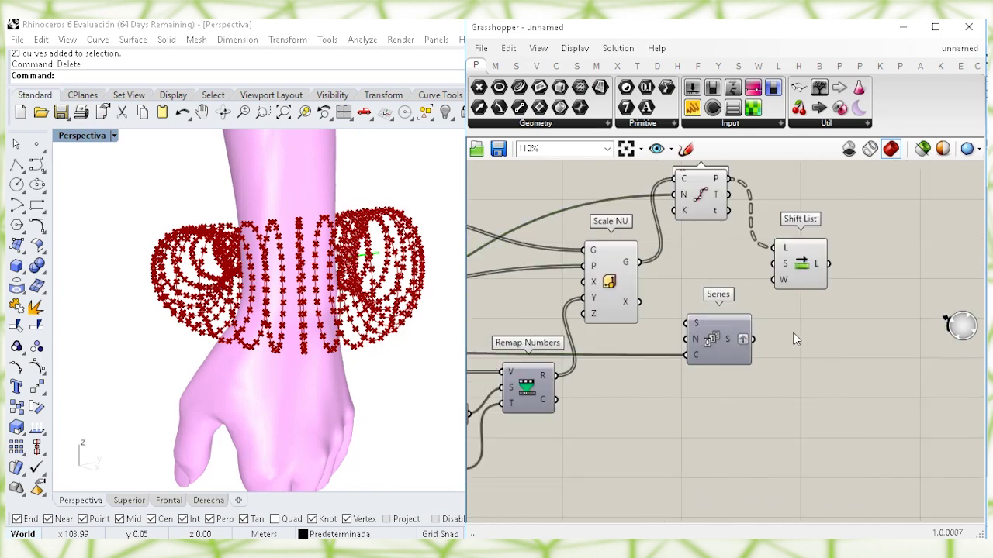
pyautogui.moveTo(775, 264); pyautogui.dragTo(752, 340)
pyautogui.click(707, 341)
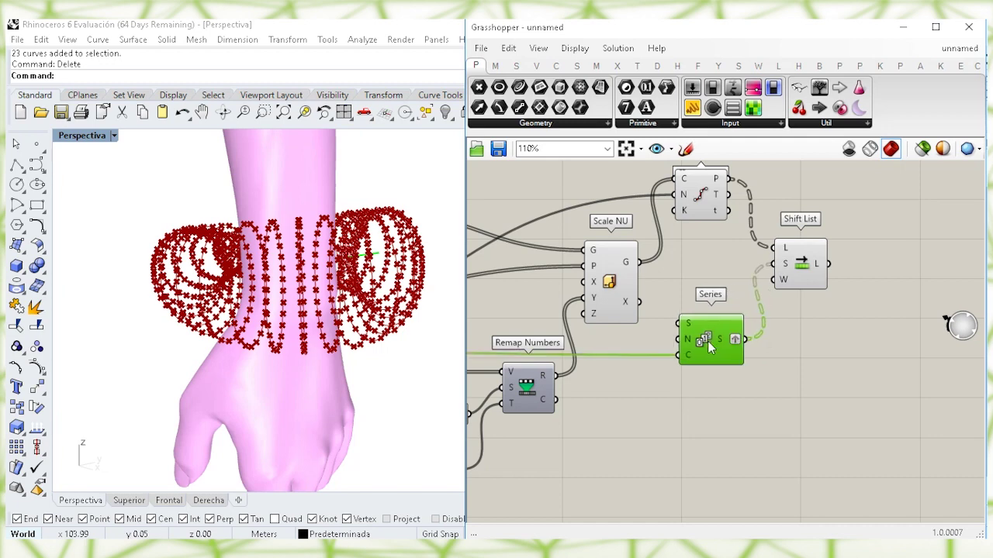
pyautogui.click(793, 273)
pyautogui.moveTo(814, 304); pyautogui.dragTo(715, 338, button='right')
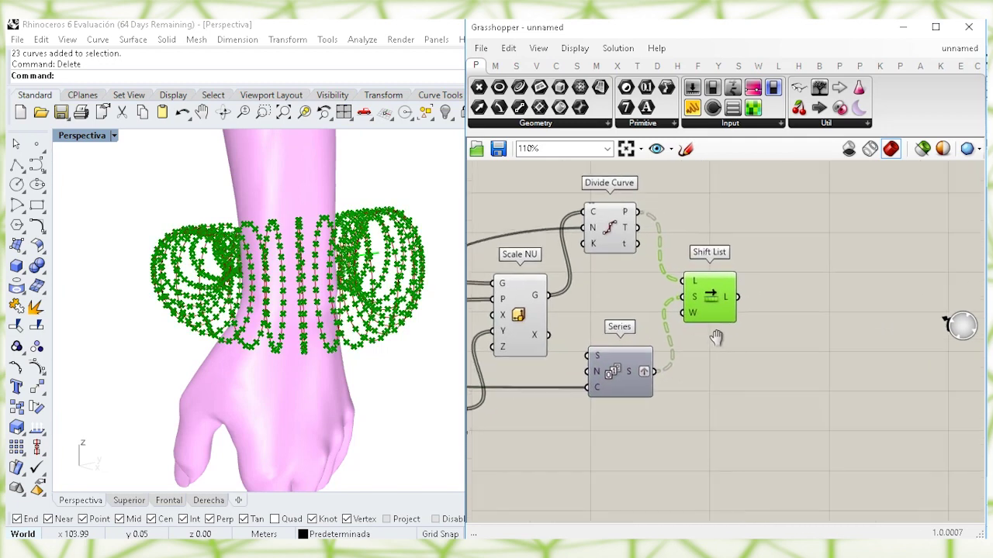
# - Add a Nurbs Curve component and connect the Shift List output (L) to its vertices (V)
pyautogui.doubleClick(765, 313)
pyautogui.write('nur')
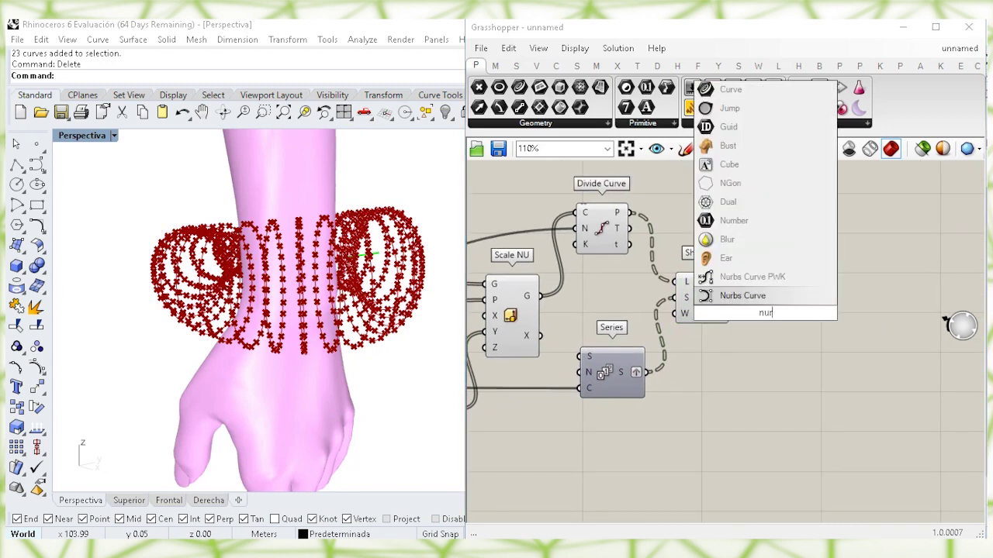
pyautogui.click(778, 300)
pyautogui.moveTo(729, 298); pyautogui.dragTo(768, 303)
# - Turn off the preview of Scale NU, Divide Curve, Series and Shift List, leaving only the Nurbs Curve previewed
pyautogui.moveTo(701, 433); pyautogui.dragTo(493, 207)
pyautogui.rightClick(772, 206)
pyautogui.click(803, 229)
pyautogui.click(816, 235)
pyautogui.moveTo(776, 310); pyautogui.dragTo(784, 310)
pyautogui.click(773, 363)
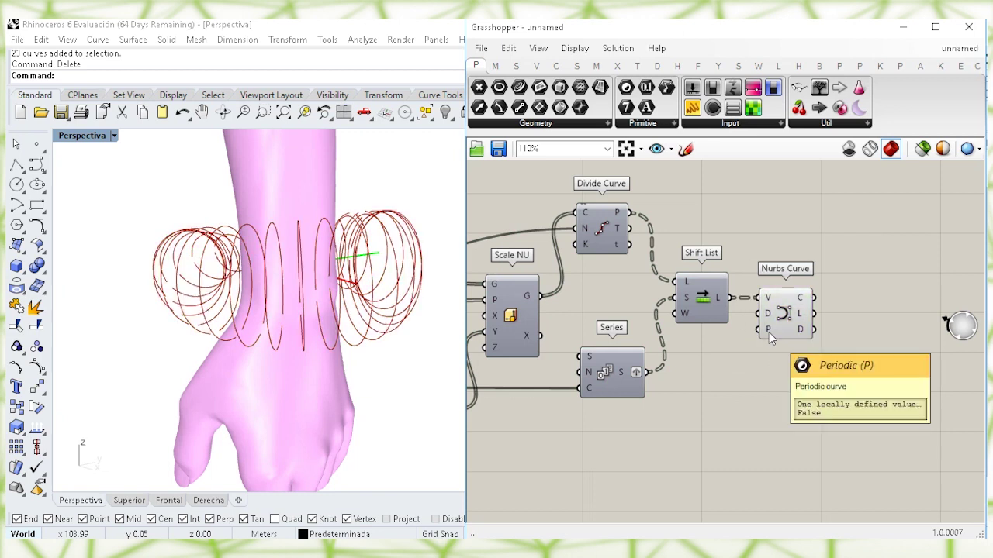
# - Invert the Periodic (P) input of the Nurbs Curve so the curves close
pyautogui.rightClick(767, 329)
pyautogui.click(804, 408)
pyautogui.moveTo(778, 314); pyautogui.dragTo(792, 309)
# - Add an Area component and connect the Nurbs Curve output (C) to its geometry input (G)
pyautogui.moveTo(842, 359); pyautogui.dragTo(750, 361, button='right')
pyautogui.click(802, 364)
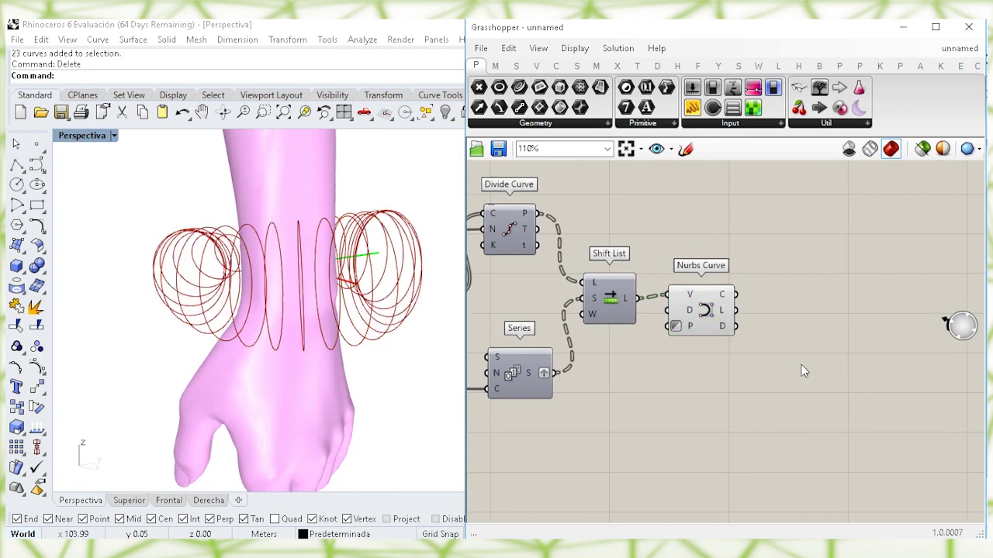
pyautogui.doubleClick(801, 365)
pyautogui.write('area')
pyautogui.press('Return')
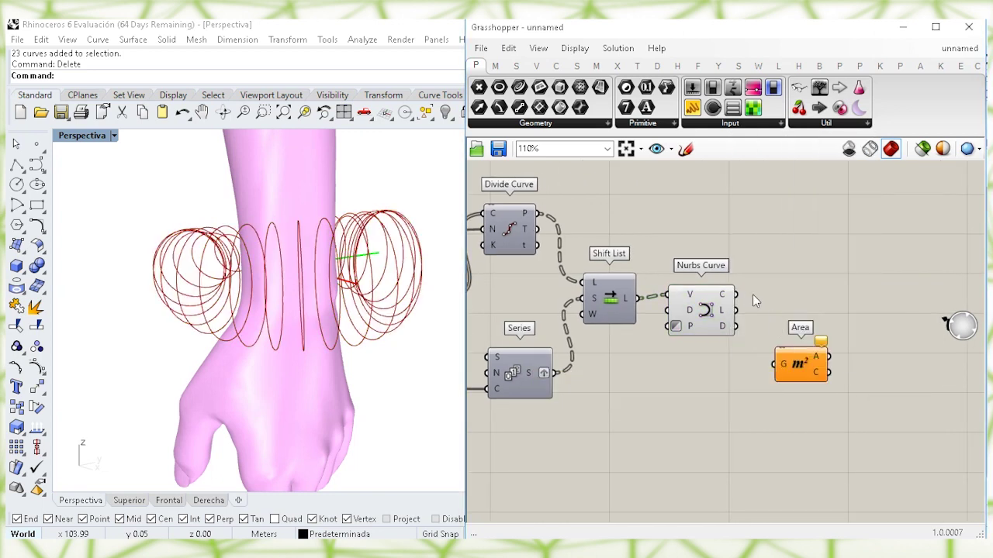
pyautogui.moveTo(737, 295); pyautogui.dragTo(767, 300)
pyautogui.click(780, 401)
pyautogui.click(794, 386)
# - Add a Scale component, connecting the Nurbs Curve output to its geometry (G) and the Area centroid to its center (C)
pyautogui.doubleClick(813, 401)
pyautogui.write('scale')
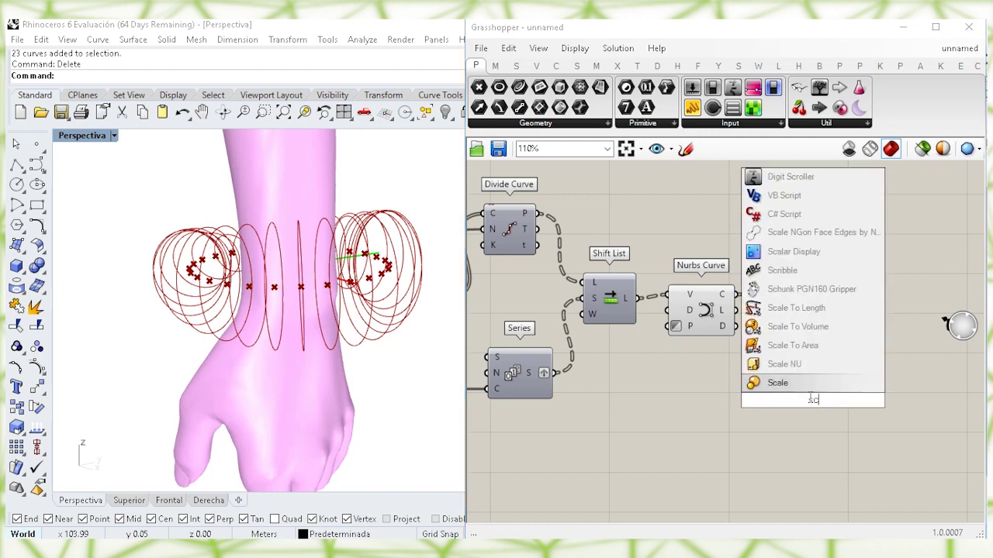
pyautogui.press('Return')
pyautogui.moveTo(857, 350); pyautogui.dragTo(852, 332)
pyautogui.moveTo(738, 305); pyautogui.dragTo(843, 319)
pyautogui.moveTo(778, 293); pyautogui.dragTo(782, 343)
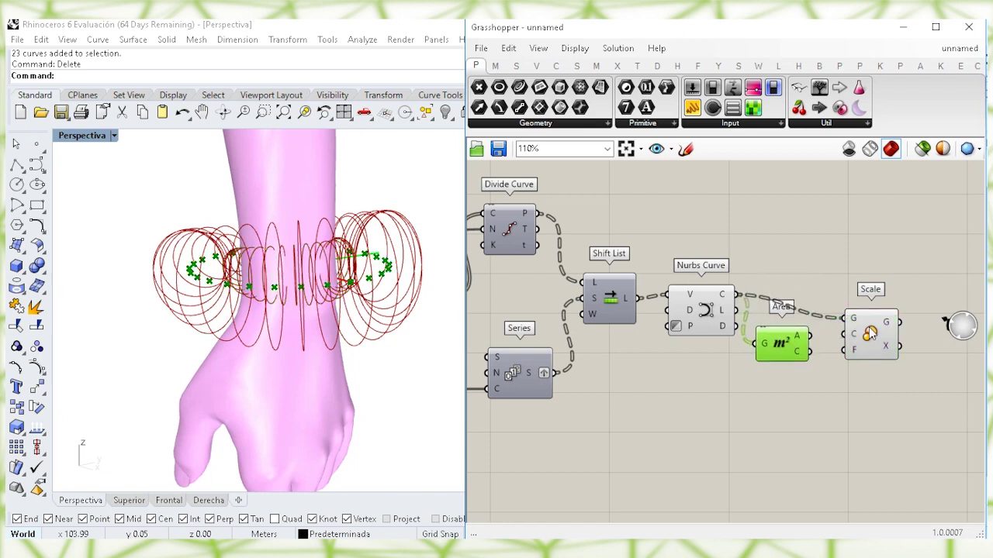
pyautogui.moveTo(865, 328); pyautogui.dragTo(874, 316)
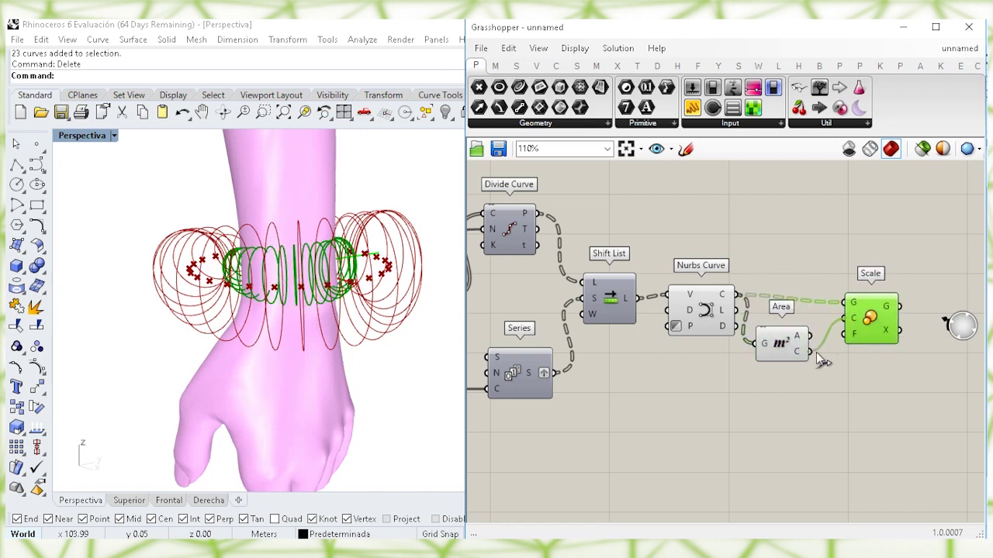
pyautogui.moveTo(815, 353); pyautogui.dragTo(811, 352)
pyautogui.moveTo(876, 310); pyautogui.dragTo(875, 303)
pyautogui.click(845, 376)
pyautogui.click(782, 345)
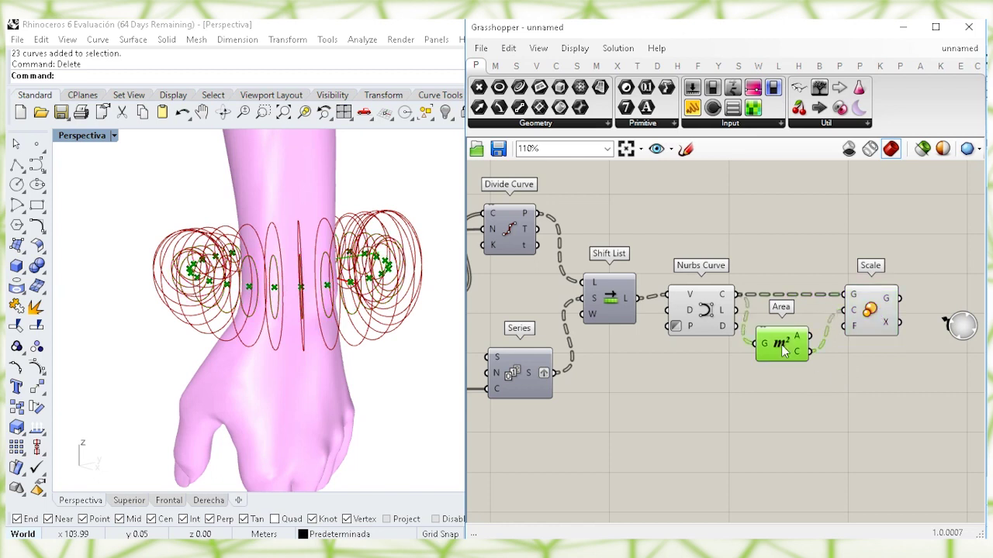
pyautogui.click(758, 403)
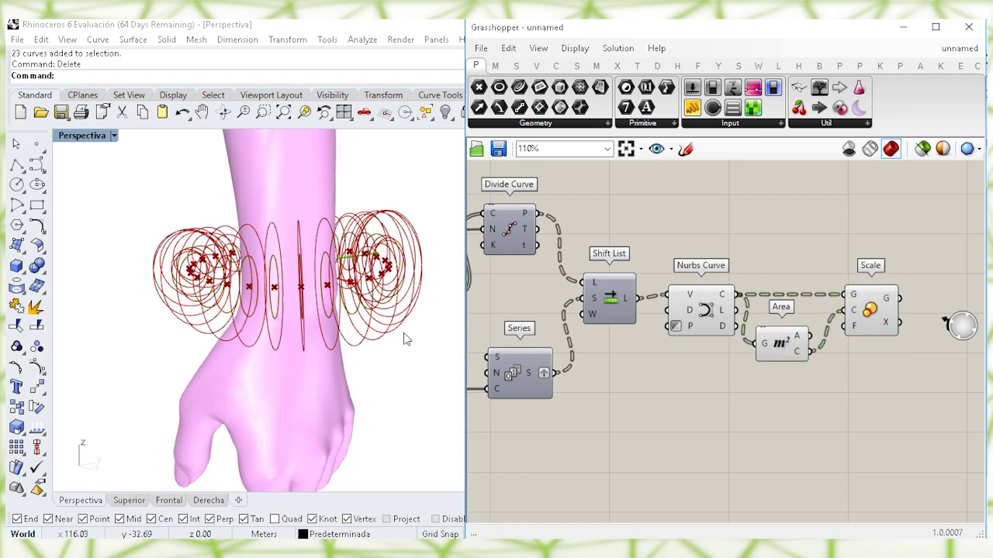
# - Add a number slider of 0.7 and connect it to Scale's factor input (F)
pyautogui.doubleClick(756, 408)
pyautogui.write('0.')
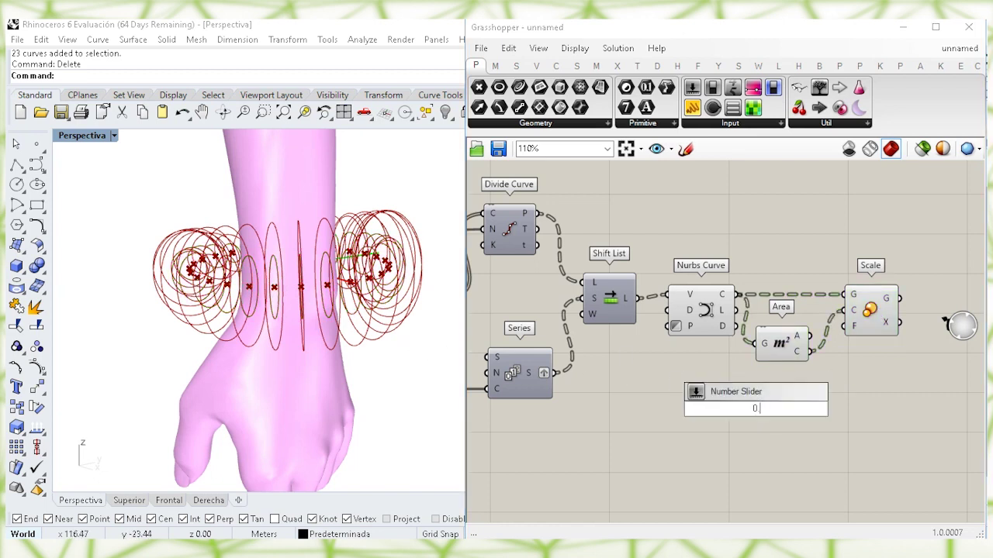
pyautogui.write('7')
pyautogui.press('Return')
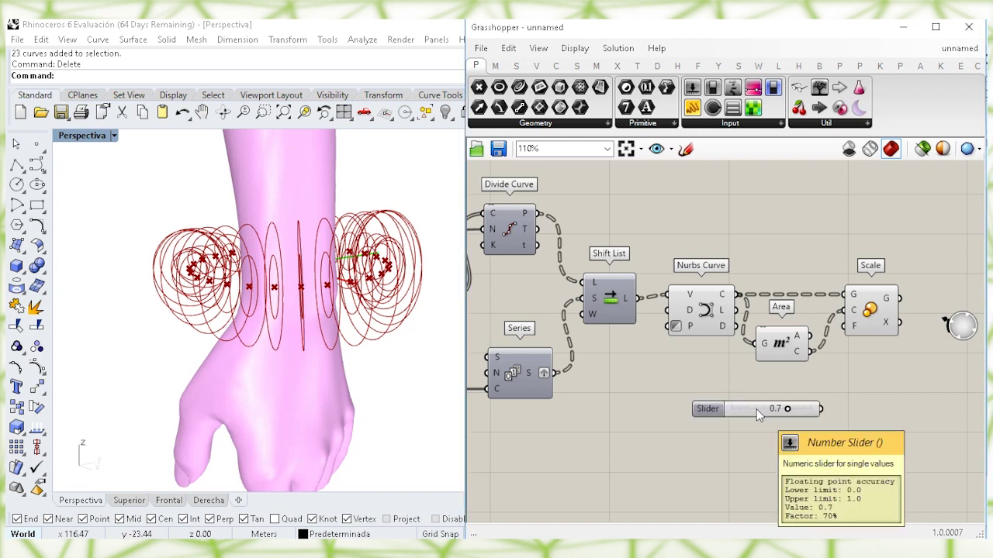
pyautogui.moveTo(848, 340); pyautogui.dragTo(763, 382)
pyautogui.click(884, 322)
pyautogui.click(882, 321)
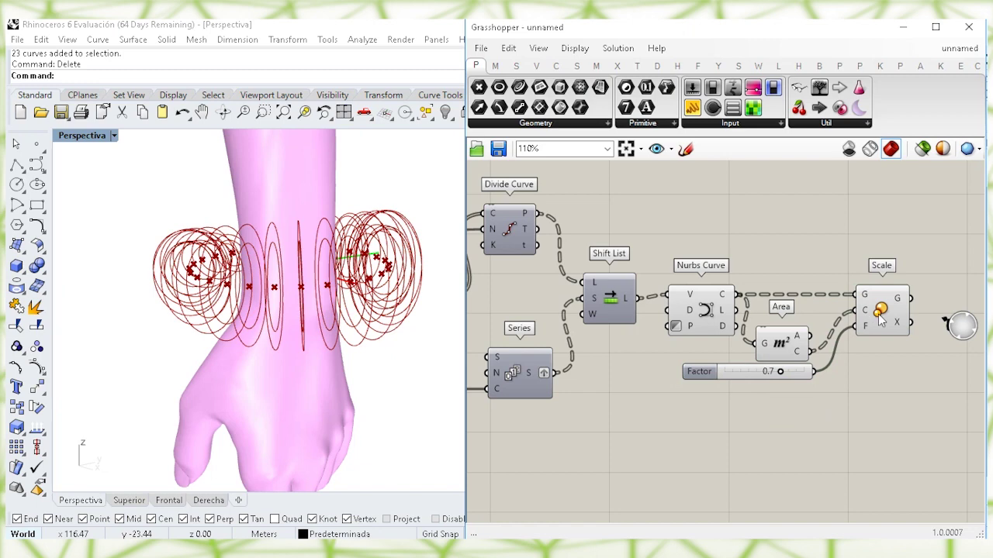
# - Add a Divide Curve component above Scale and connect the Nurbs Curve output to its curve input (C)
pyautogui.moveTo(826, 270); pyautogui.dragTo(822, 300, button='right')
pyautogui.click(821, 300)
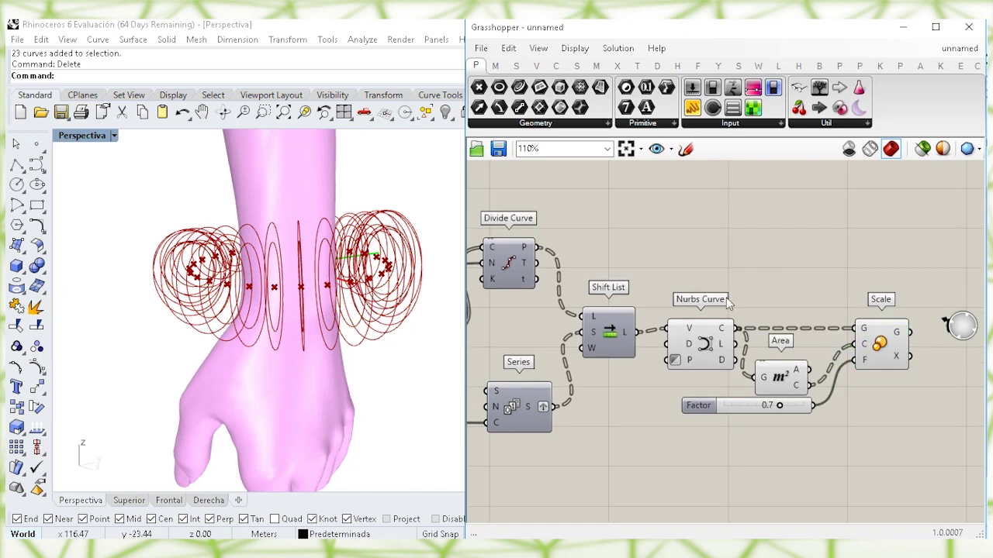
pyautogui.moveTo(901, 428); pyautogui.dragTo(659, 294)
pyautogui.moveTo(704, 338); pyautogui.dragTo(704, 342)
pyautogui.click(779, 252)
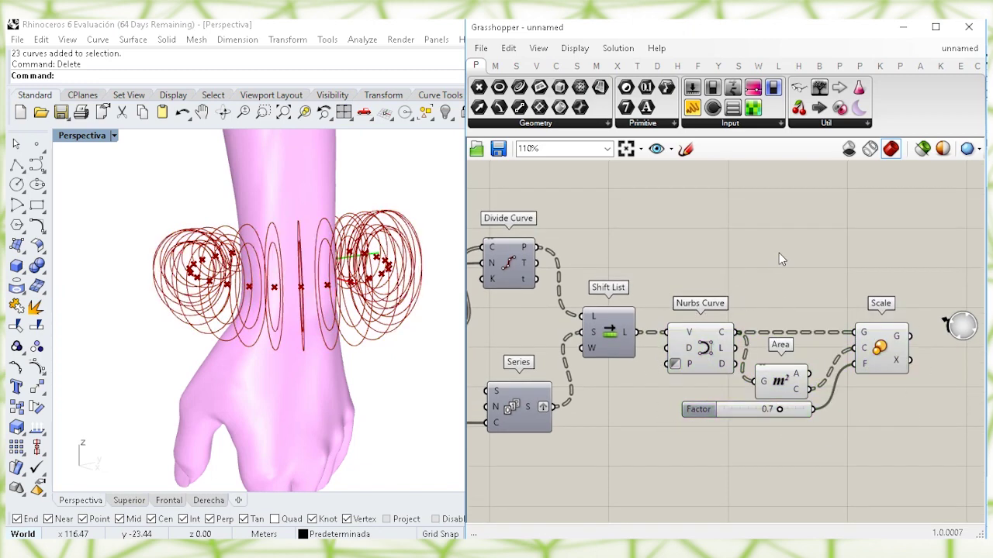
pyautogui.doubleClick(779, 253)
pyautogui.write('div')
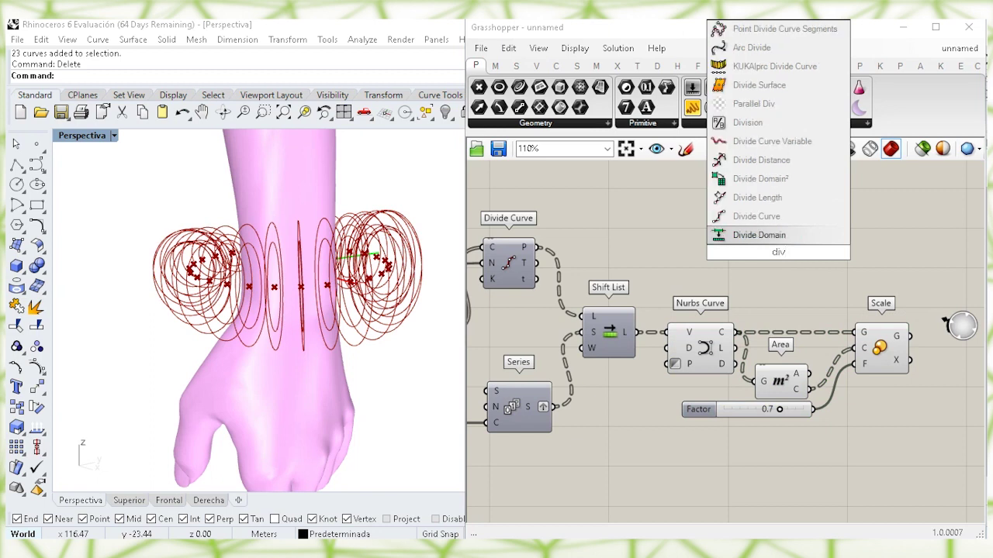
pyautogui.click(756, 217)
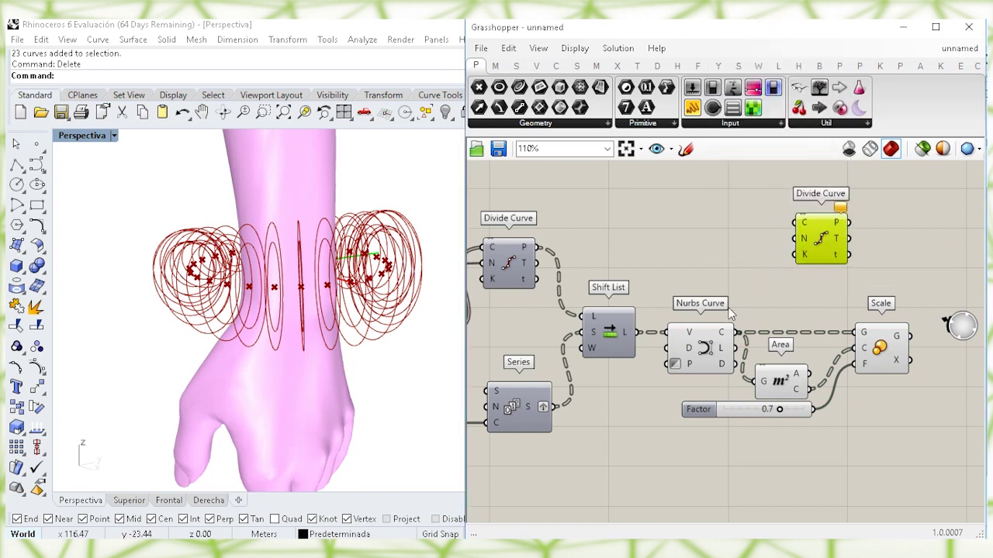
pyautogui.click(695, 349)
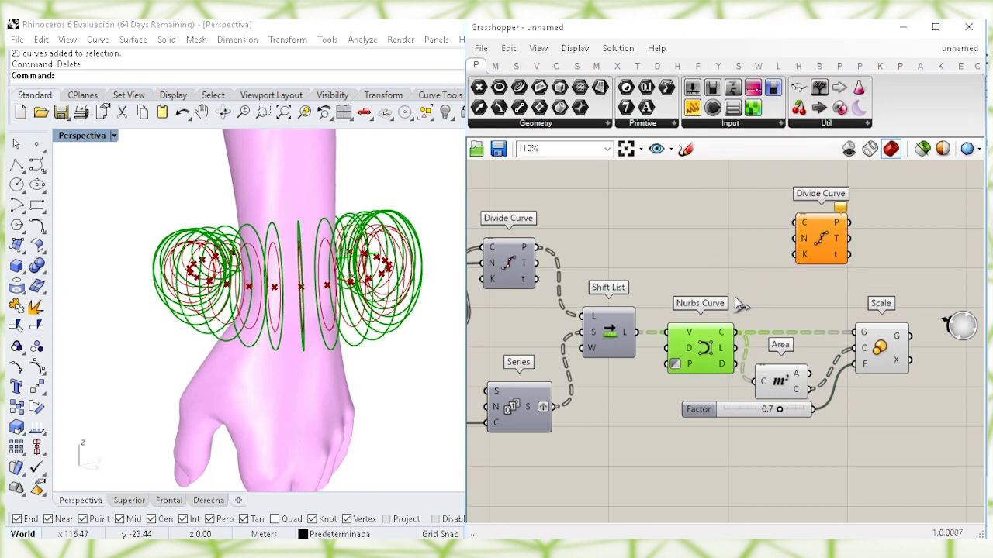
pyautogui.moveTo(794, 222); pyautogui.dragTo(736, 331)
pyautogui.moveTo(822, 239); pyautogui.dragTo(883, 226)
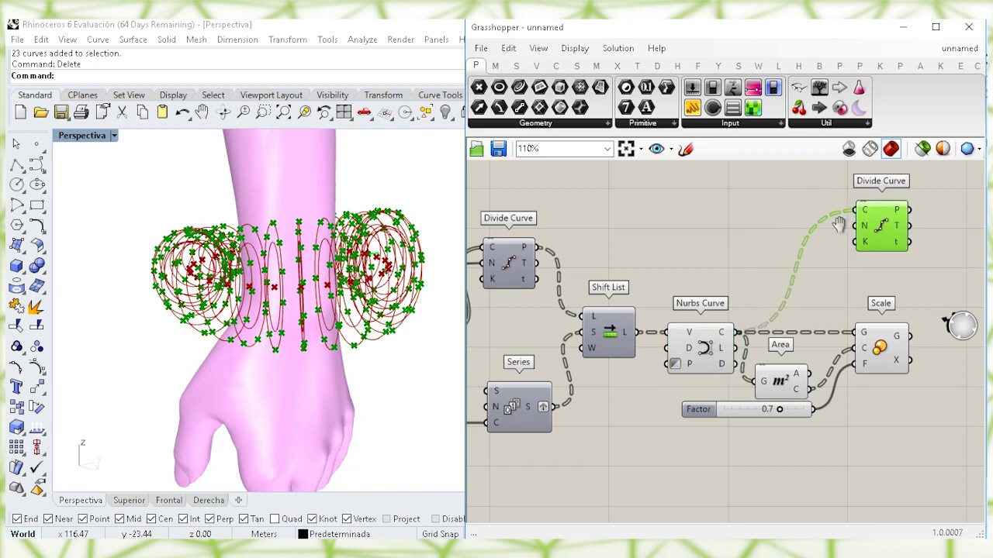
# - Duplicate the new Divide Curve beside Scale and connect the scaled curves (G) to the copy's curve input (C)
pyautogui.moveTo(882, 227); pyautogui.dragTo(803, 236, button='right')
pyautogui.keyDown('alt'); pyautogui.moveTo(804, 240); pyautogui.dragTo(896, 353); pyautogui.keyUp('alt')
pyautogui.moveTo(830, 345); pyautogui.dragTo(884, 363)
pyautogui.click(795, 234)
pyautogui.moveTo(795, 235); pyautogui.dragTo(879, 241)
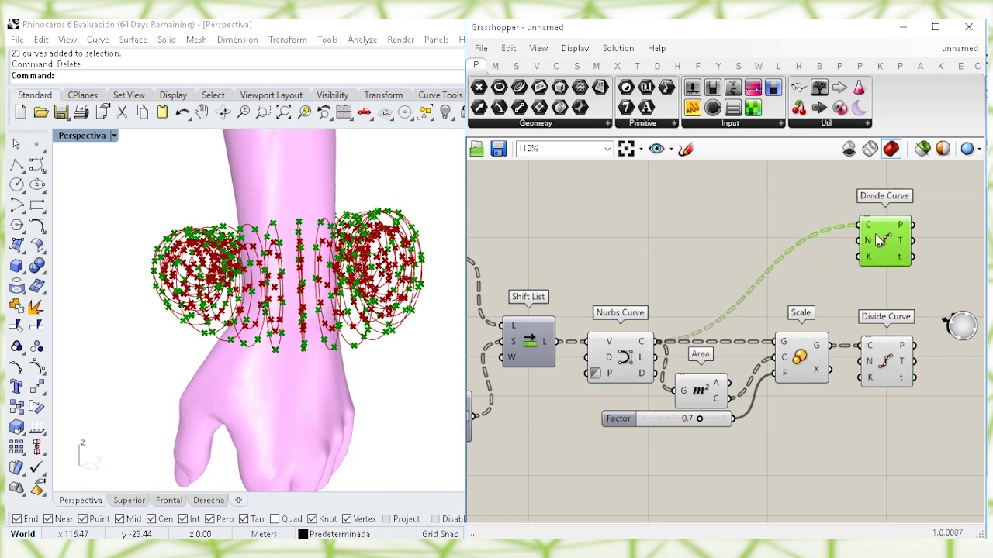
# - Add a number slider of 20 and connect it to the count input (N) of both new Divide Curve components
pyautogui.click(709, 234)
pyautogui.doubleClick(675, 245)
pyautogui.write('20')
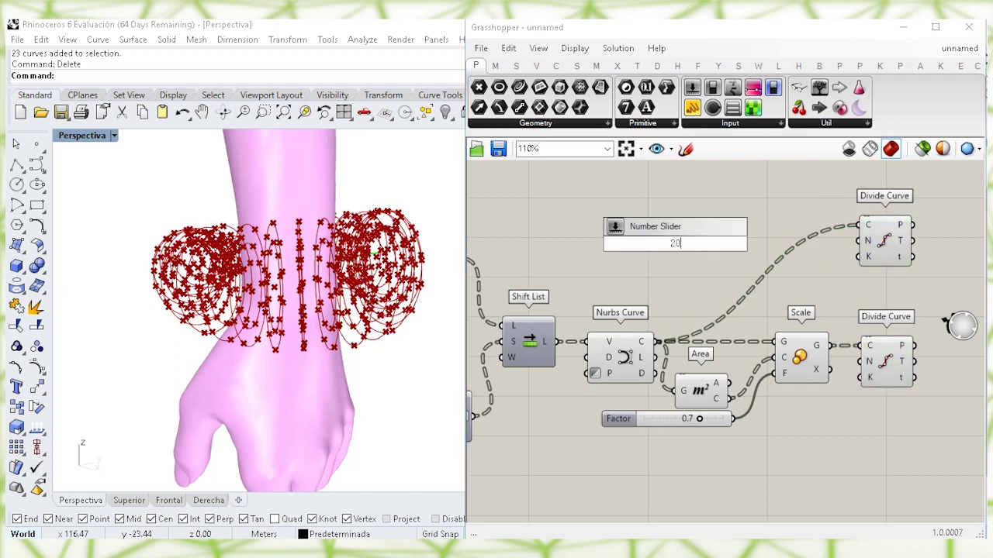
pyautogui.press('Return')
pyautogui.moveTo(858, 242); pyautogui.dragTo(740, 243)
pyautogui.moveTo(864, 366); pyautogui.dragTo(741, 244)
pyautogui.click(725, 247)
pyautogui.click(881, 246)
# - Add a Dispatch component next to the two new Divide Curve components
pyautogui.moveTo(852, 275); pyautogui.dragTo(809, 261, button='right')
pyautogui.click(845, 356)
pyautogui.moveTo(856, 321); pyautogui.dragTo(863, 223)
pyautogui.moveTo(894, 273); pyautogui.dragTo(759, 264, button='right')
pyautogui.click(822, 265)
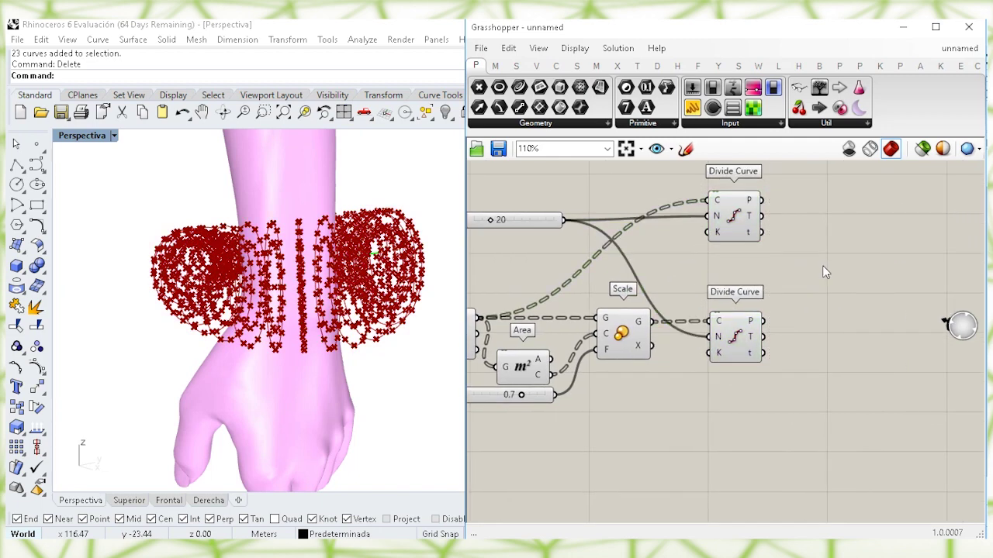
pyautogui.doubleClick(822, 251)
pyautogui.write('disp')
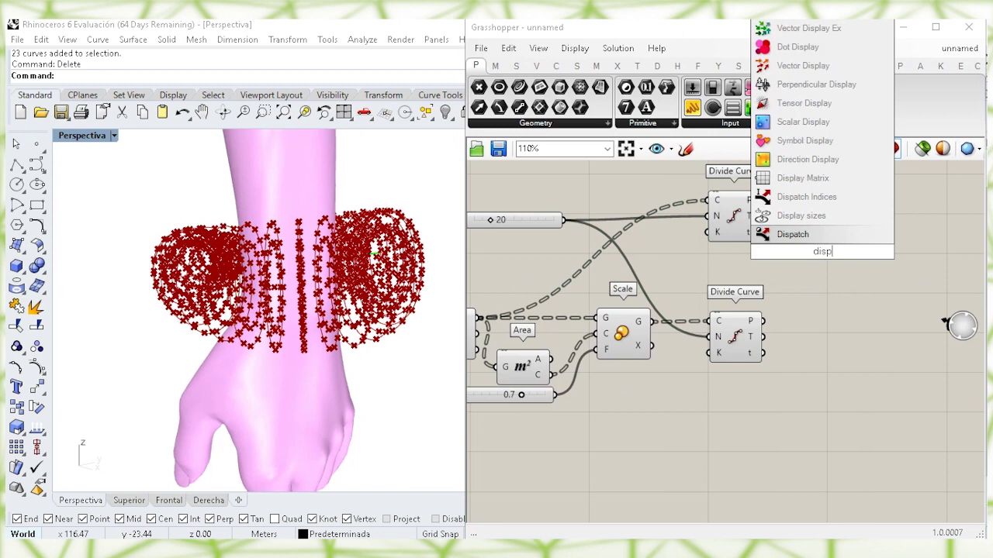
pyautogui.click(824, 235)
# - Connect Divide Curve's points (P) to Dispatch's list input (L) and duplicate the Dispatch for the scaled curves' points
pyautogui.moveTo(824, 247); pyautogui.dragTo(804, 277, button='right')
pyautogui.moveTo(802, 283); pyautogui.dragTo(743, 351)
pyautogui.click(767, 288)
pyautogui.click(786, 243)
pyautogui.moveTo(817, 371); pyautogui.dragTo(795, 371)
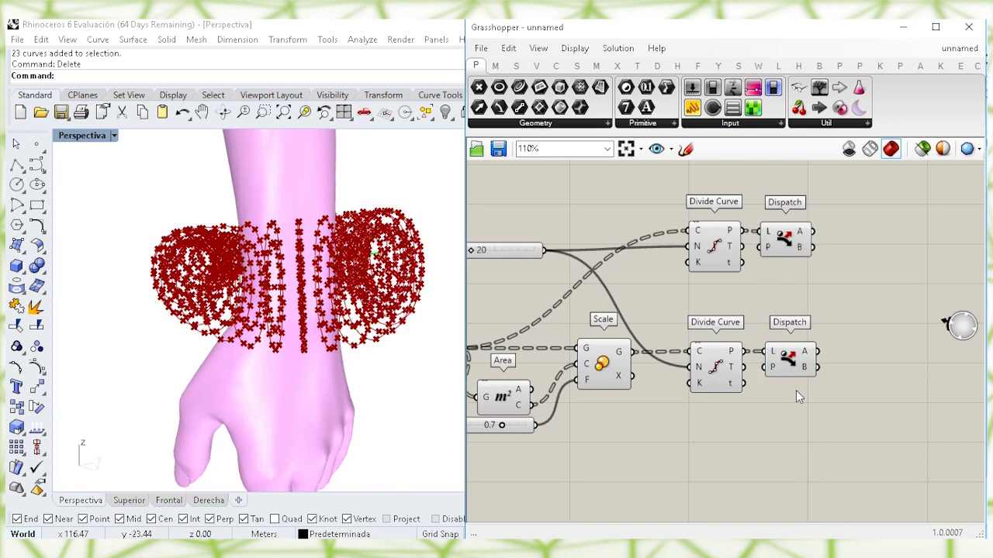
pyautogui.click(792, 244)
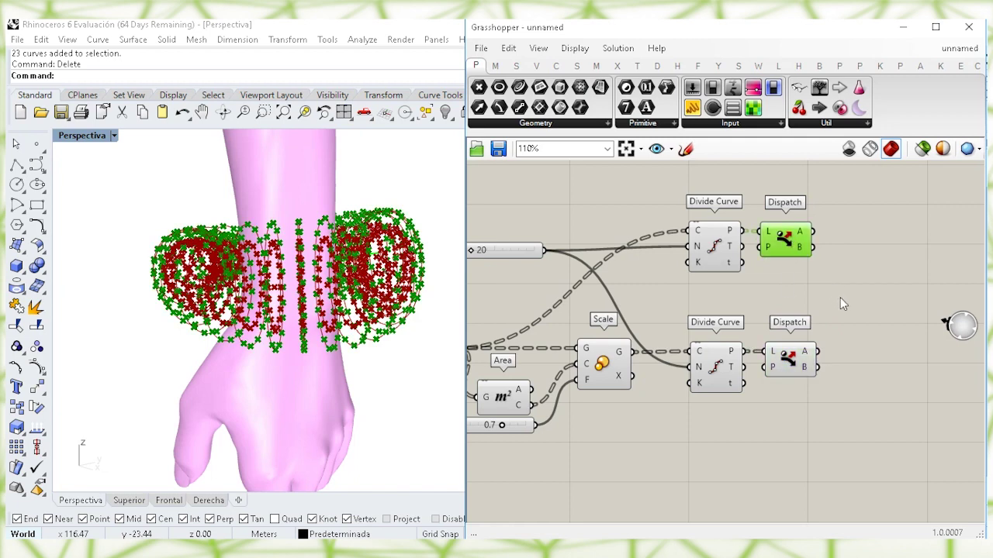
# - Add a Weave component, connecting the upper Dispatch's A output to stream 0 and the lower Dispatch's B output to stream 1
pyautogui.moveTo(846, 314); pyautogui.dragTo(822, 315, button='right')
pyautogui.doubleClick(822, 315)
pyautogui.write('we')
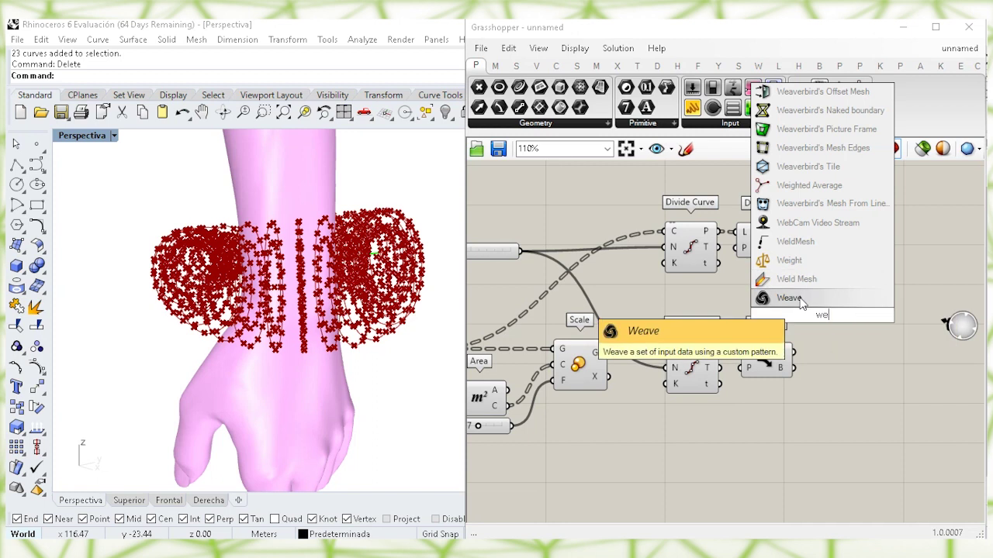
pyautogui.click(798, 298)
pyautogui.moveTo(811, 314); pyautogui.dragTo(839, 266)
pyautogui.click(765, 246)
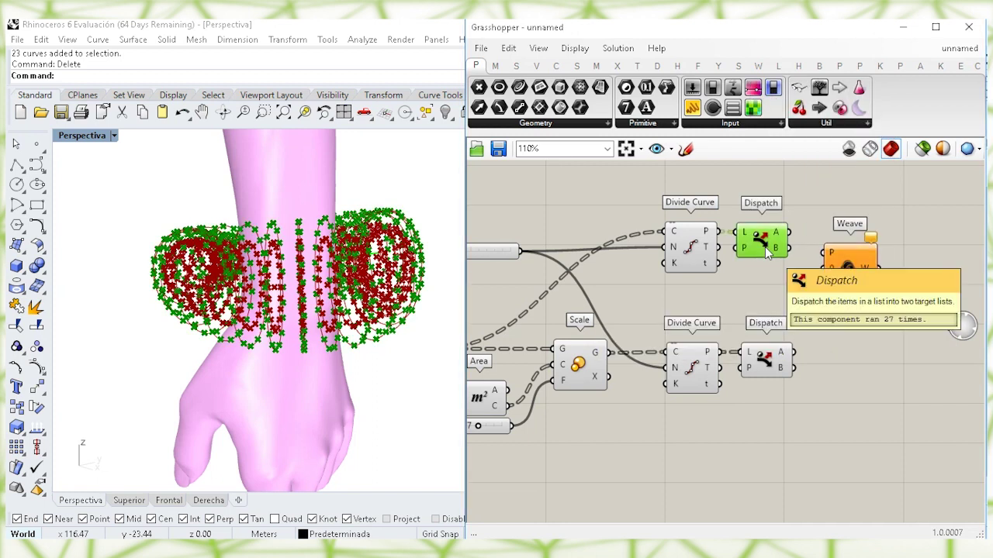
pyautogui.moveTo(788, 233); pyautogui.dragTo(874, 278)
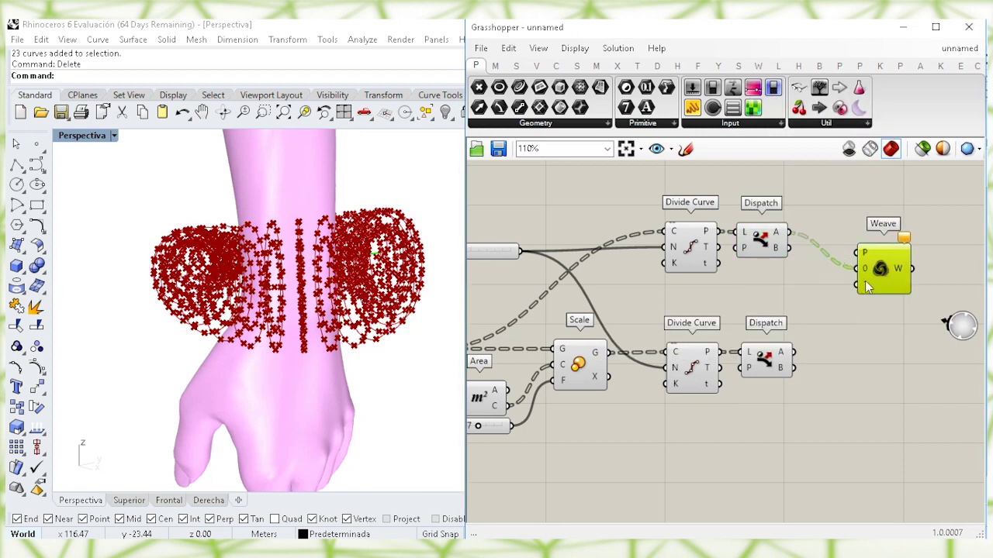
pyautogui.moveTo(792, 370); pyautogui.dragTo(870, 289)
# - Turn off the preview of both Divide Curve and Dispatch pairs, the first Nurbs Curve, Area and Scale
pyautogui.moveTo(814, 399); pyautogui.dragTo(626, 221)
pyautogui.rightClick(593, 209)
pyautogui.click(621, 228)
pyautogui.click(584, 370)
pyautogui.moveTo(641, 361); pyautogui.dragTo(749, 352, button='right')
pyautogui.moveTo(725, 448); pyautogui.dragTo(470, 304)
pyautogui.rightClick(543, 284)
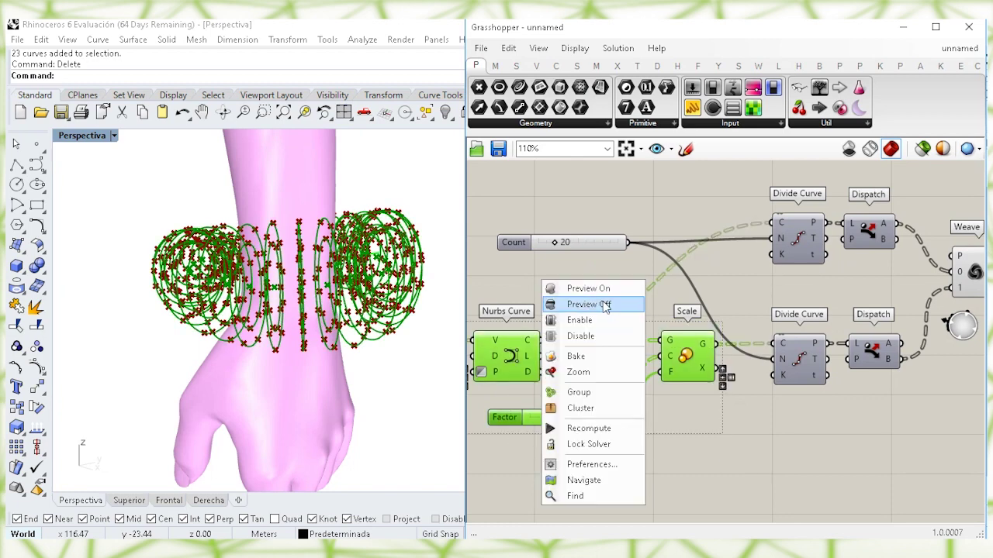
pyautogui.click(605, 305)
# - Add a second Nurbs Curve component and connect the Weave output (W) to its vertices (V)
pyautogui.moveTo(959, 283); pyautogui.dragTo(773, 286, button='right')
pyautogui.click(824, 276)
pyautogui.click(816, 356)
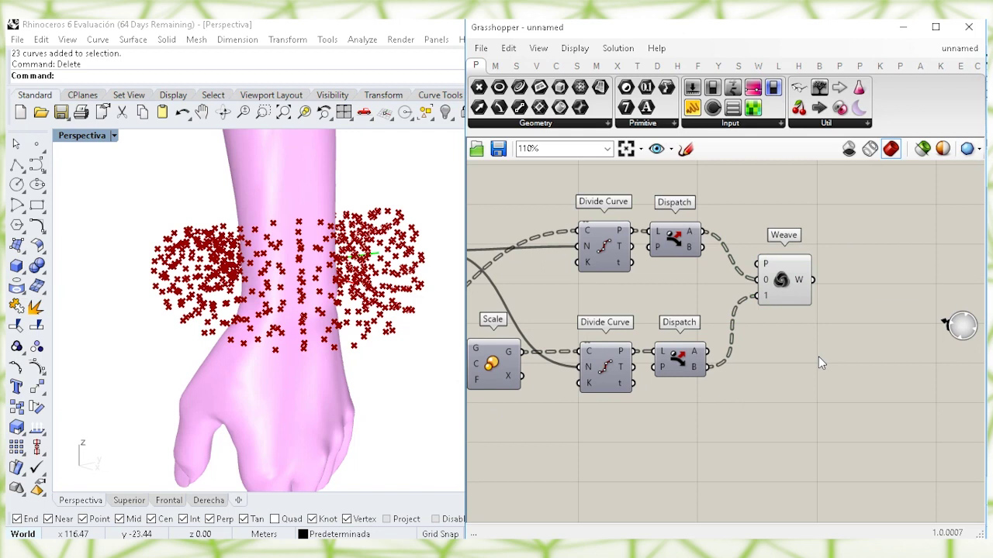
pyautogui.doubleClick(819, 361)
pyautogui.write('nurbs')
pyautogui.press('Return')
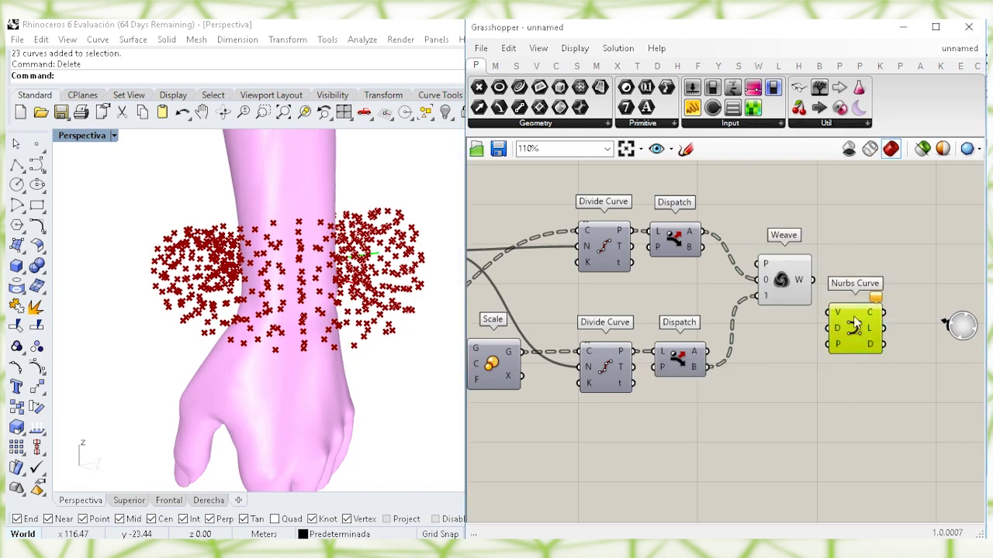
pyautogui.moveTo(854, 324); pyautogui.dragTo(862, 307)
pyautogui.moveTo(816, 283); pyautogui.dragTo(814, 280)
pyautogui.moveTo(870, 318); pyautogui.dragTo(866, 301)
# - Turn off the preview of the Weave component
pyautogui.click(788, 285)
pyautogui.rightClick(789, 287)
pyautogui.click(818, 307)
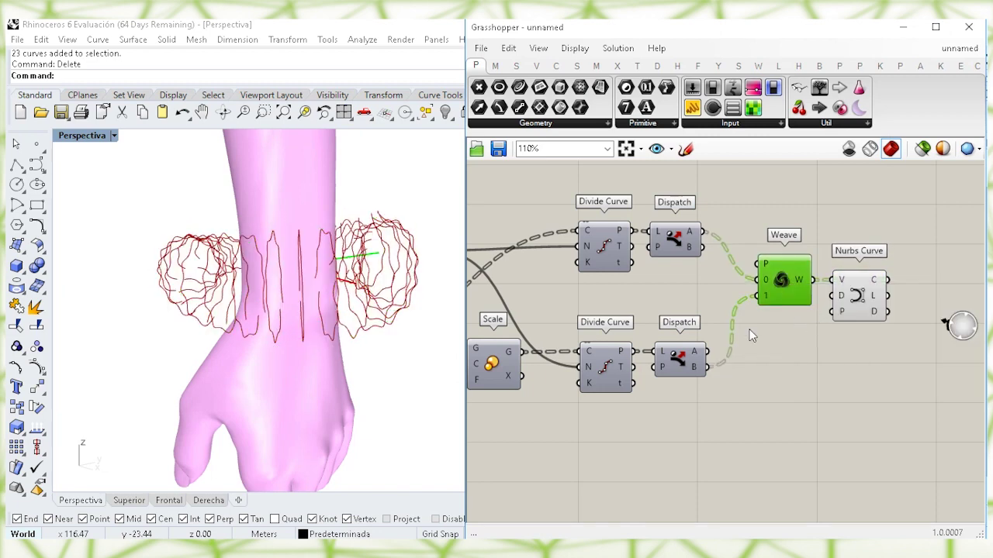
# - Invert the Periodic (P) input of the second Nurbs Curve to close the wavy curves
pyautogui.click(843, 313)
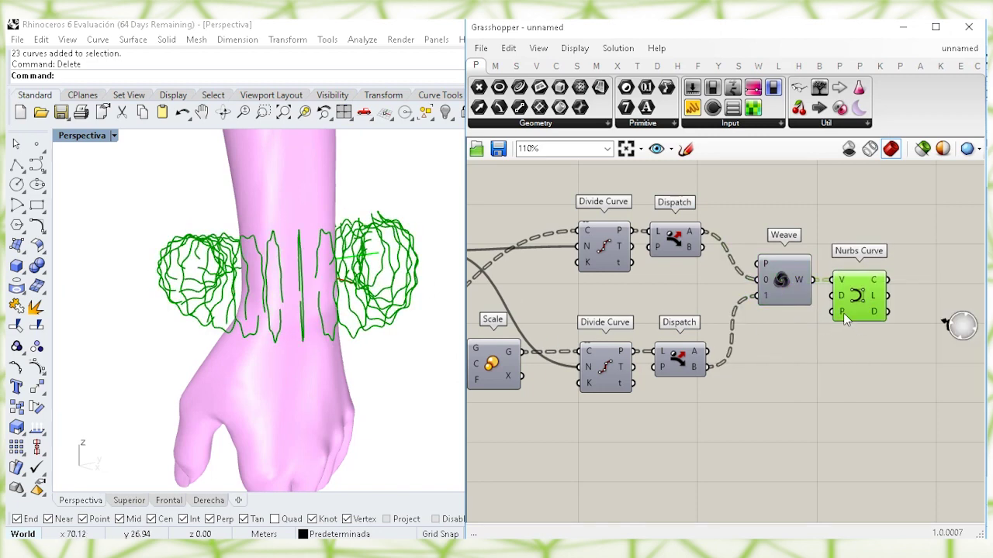
pyautogui.rightClick(843, 313)
pyautogui.click(867, 405)
pyautogui.click(791, 396)
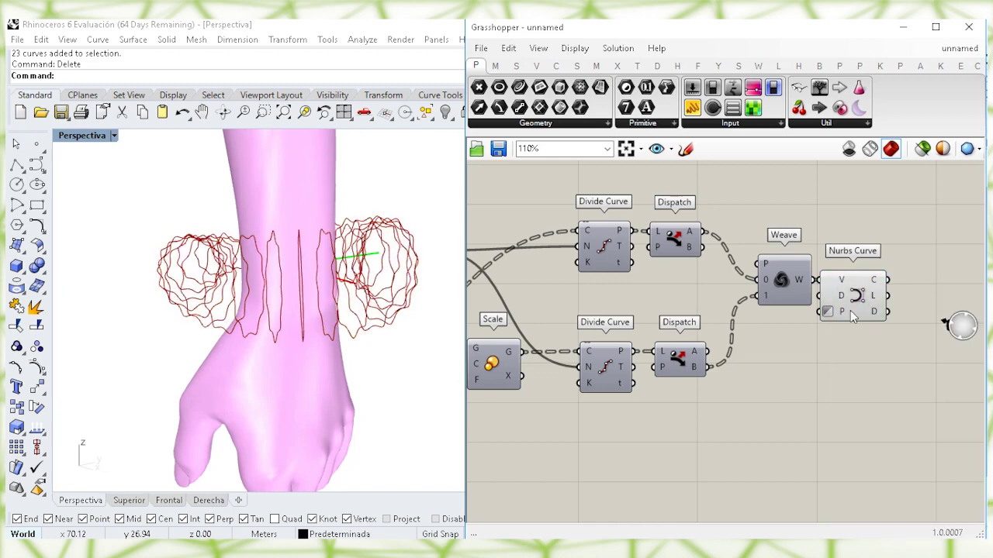
pyautogui.click(854, 314)
pyautogui.click(838, 356)
# - Add a Flip Matrix component after the second Nurbs Curve and connect the curve output (C) to its data input (D)
pyautogui.moveTo(838, 356); pyautogui.dragTo(701, 350, button='right')
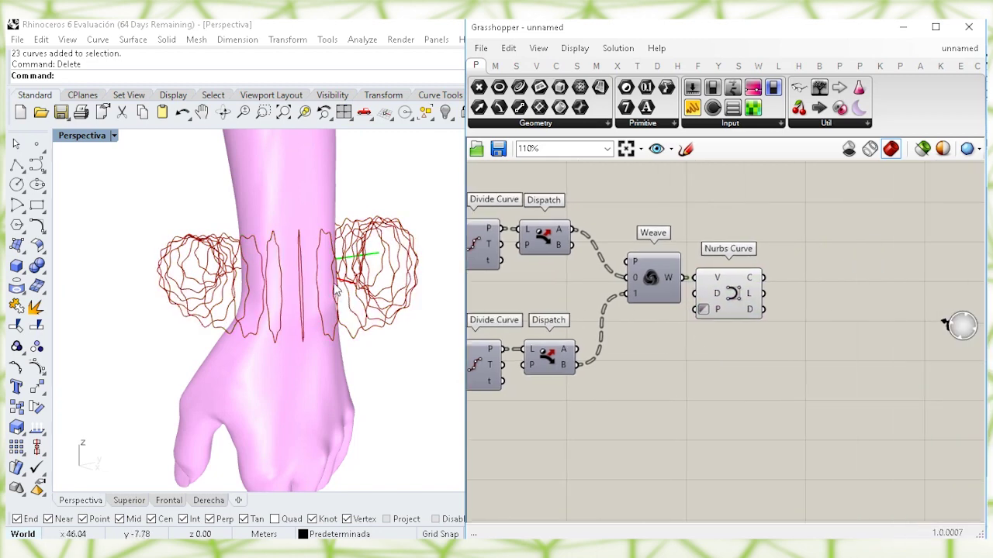
pyautogui.moveTo(300, 248); pyautogui.dragTo(322, 299, button='right')
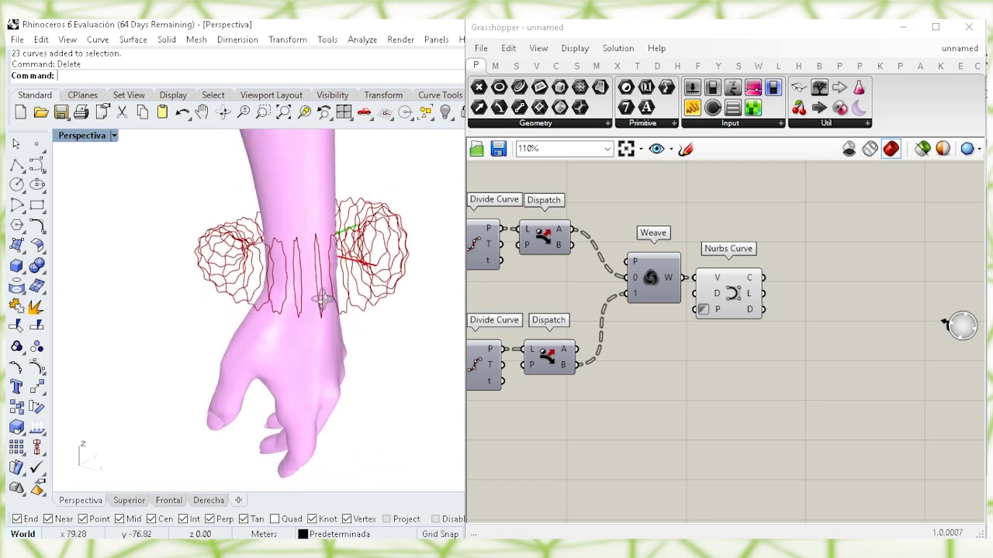
pyautogui.click(747, 299)
pyautogui.moveTo(809, 299); pyautogui.dragTo(781, 299, button='right')
pyautogui.doubleClick(781, 299)
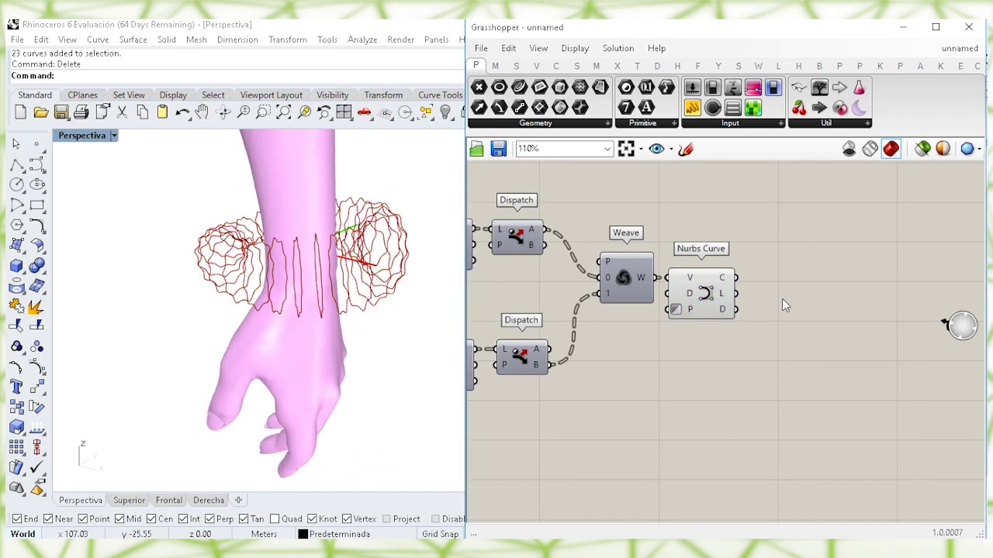
pyautogui.write('flip')
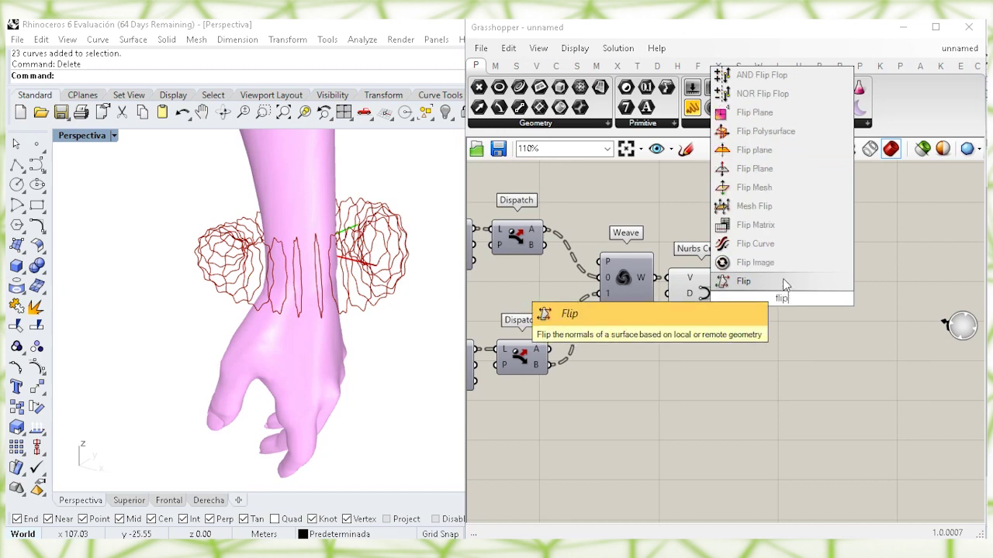
pyautogui.click(777, 225)
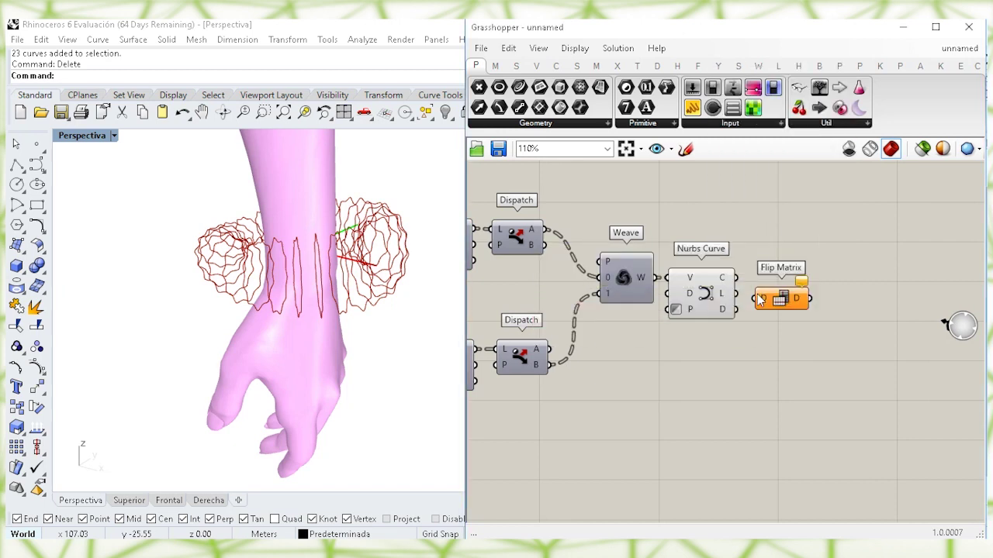
pyautogui.moveTo(777, 302); pyautogui.dragTo(767, 281)
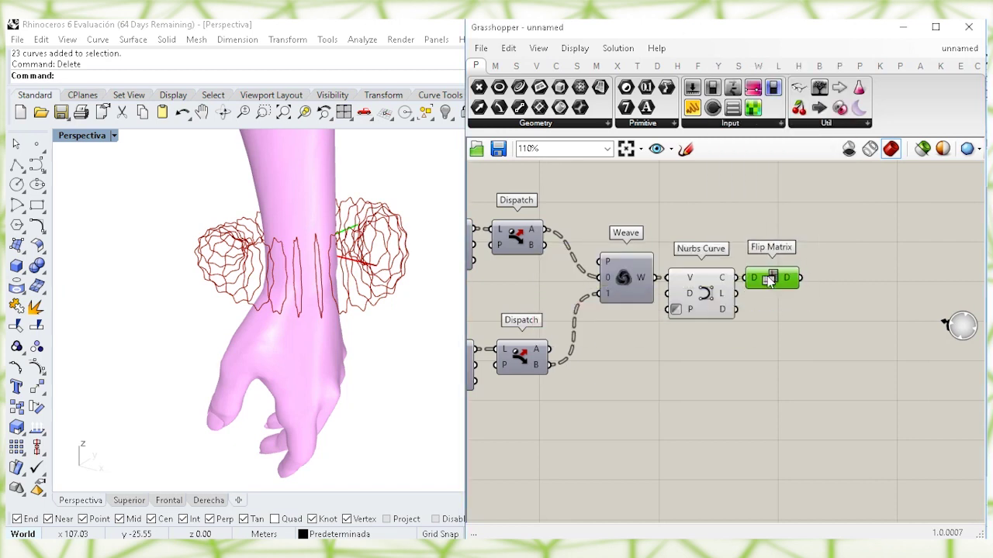
# - Add a Loft component beside Flip Matrix and connect the Flip Matrix output (D) to its curves input (C)
pyautogui.moveTo(800, 342); pyautogui.dragTo(771, 347, button='right')
pyautogui.doubleClick(786, 346)
pyautogui.write('loft')
pyautogui.click(773, 307)
pyautogui.moveTo(764, 307); pyautogui.dragTo(746, 278)
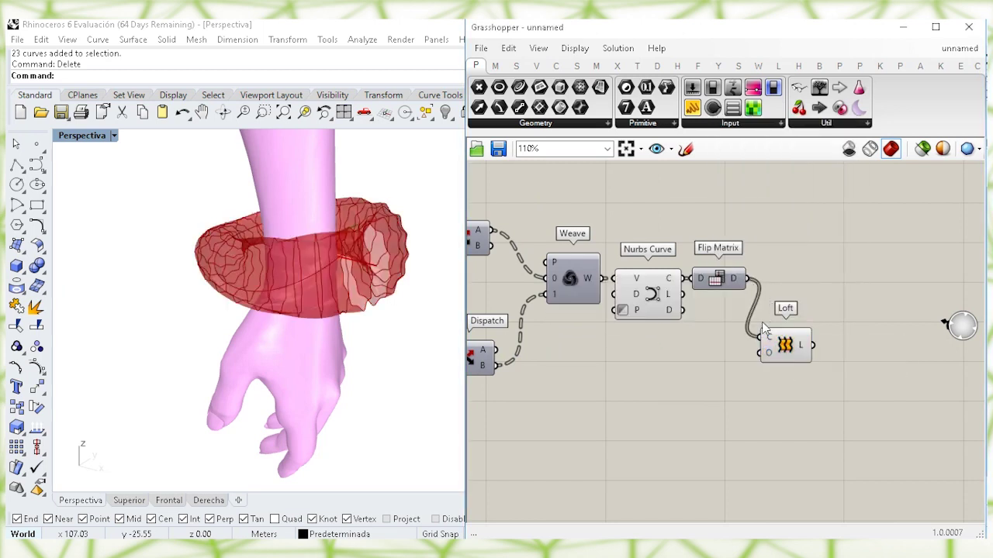
pyautogui.moveTo(790, 359); pyautogui.dragTo(783, 293)
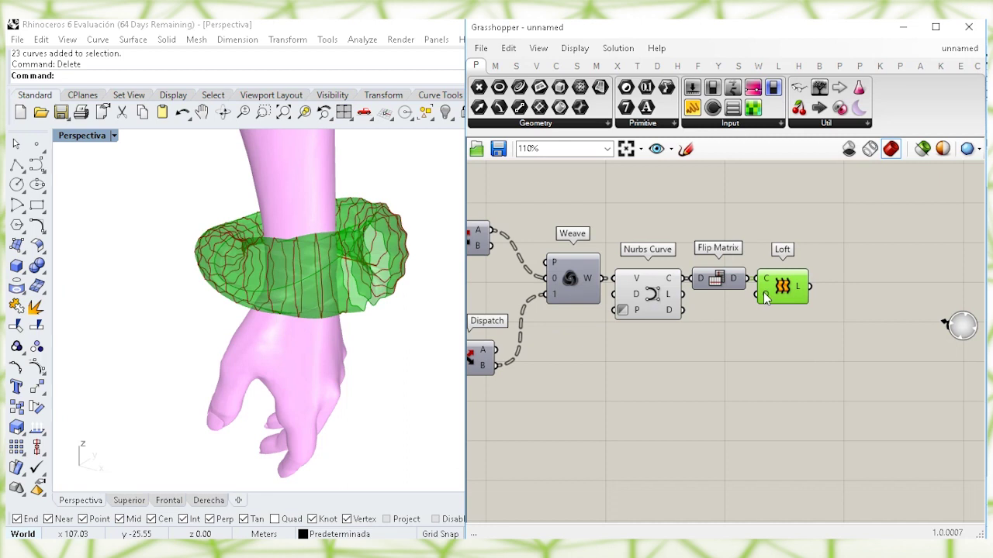
# - Enable Closed loft in the Loft component's options and commit the change
pyautogui.rightClick(764, 297)
pyautogui.moveTo(800, 419)
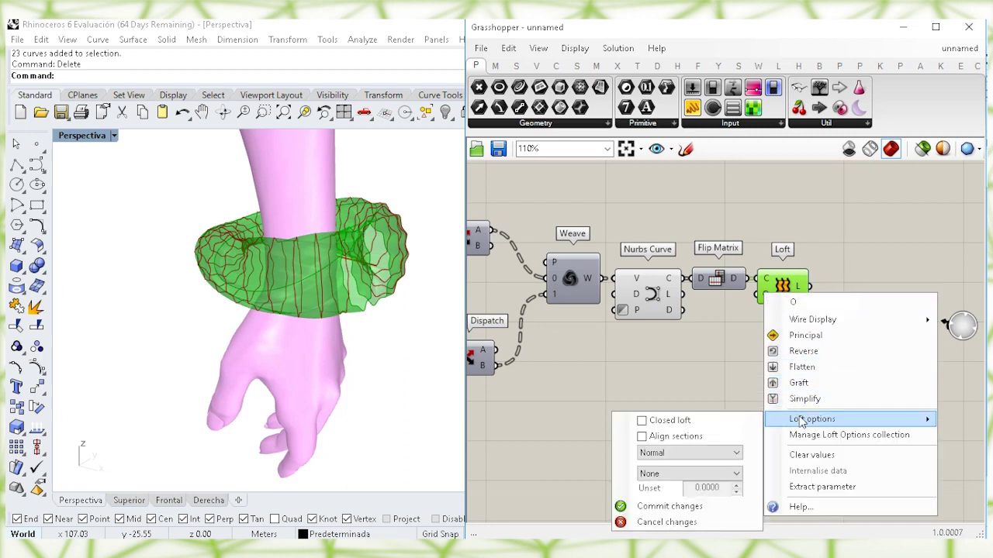
pyautogui.click(643, 422)
pyautogui.click(665, 505)
pyautogui.click(780, 317)
pyautogui.moveTo(781, 288); pyautogui.dragTo(784, 288)
# - Turn off the preview of the second Nurbs Curve component
pyautogui.click(654, 295)
pyautogui.rightClick(653, 295)
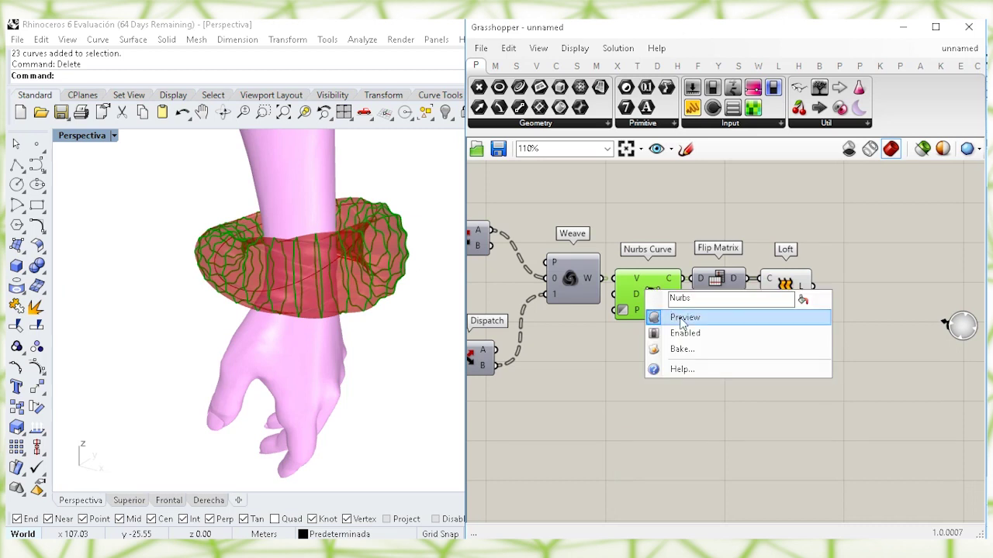
pyautogui.click(690, 315)
pyautogui.click(724, 364)
# - Add a Custom Preview component beside Loft and connect the Loft output (L) to its geometry input (G)
pyautogui.doubleClick(822, 348)
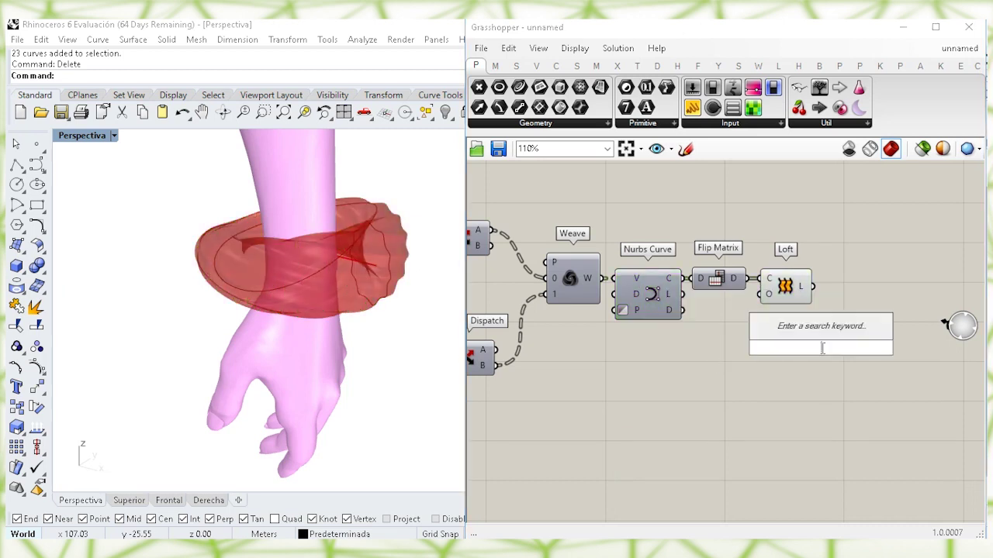
pyautogui.write('custom')
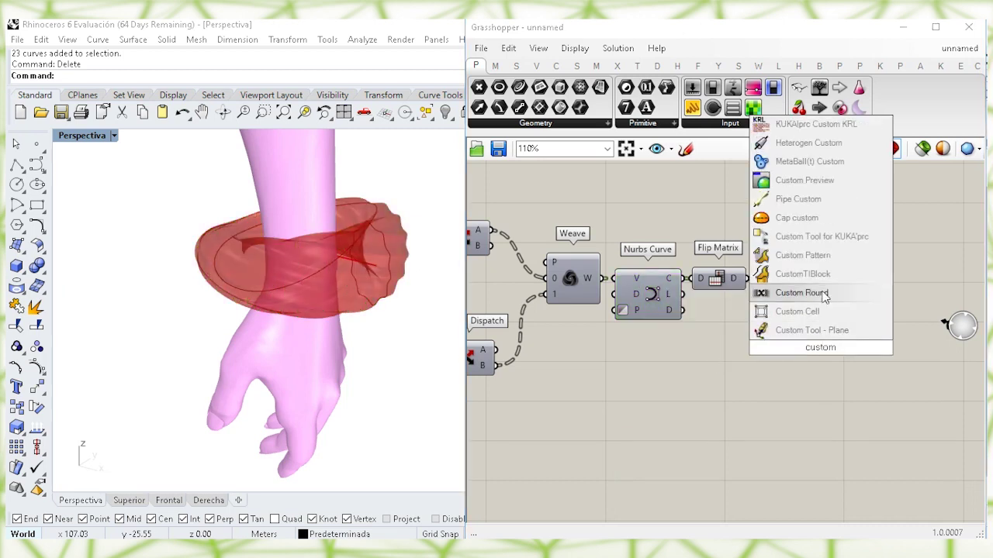
pyautogui.click(809, 184)
pyautogui.moveTo(822, 353); pyautogui.dragTo(874, 284)
# - Turn off the preview of the Loft component
pyautogui.moveTo(819, 313); pyautogui.dragTo(764, 231)
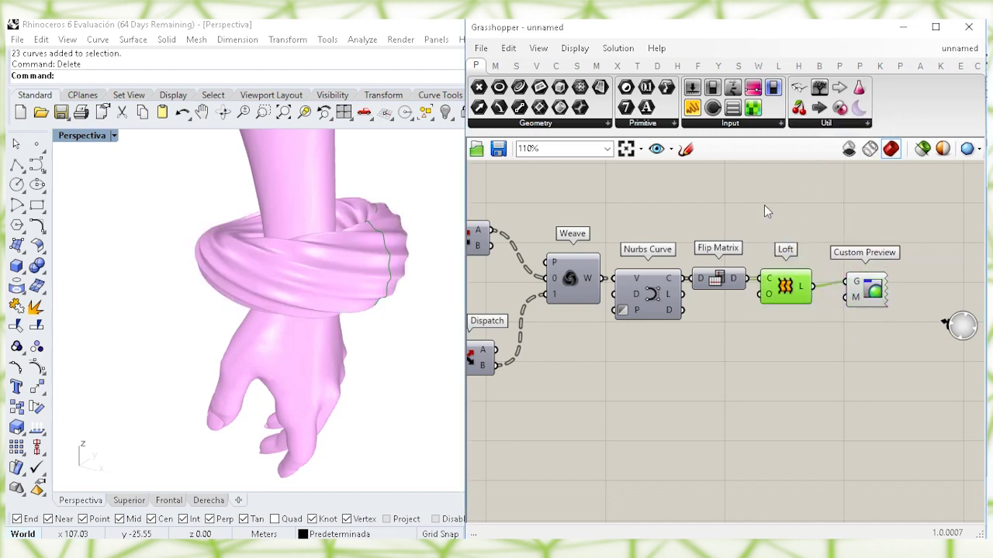
pyautogui.rightClick(764, 205)
pyautogui.click(803, 226)
# - Set the Count slider that feeds both Divide Curve components to 21
pyautogui.moveTo(325, 270); pyautogui.dragTo(393, 302, button='right')
pyautogui.moveTo(558, 326); pyautogui.dragTo(877, 364, button='right')
pyautogui.moveTo(620, 303); pyautogui.dragTo(703, 292, button='right')
pyautogui.moveTo(378, 291); pyautogui.dragTo(349, 263, button='right')
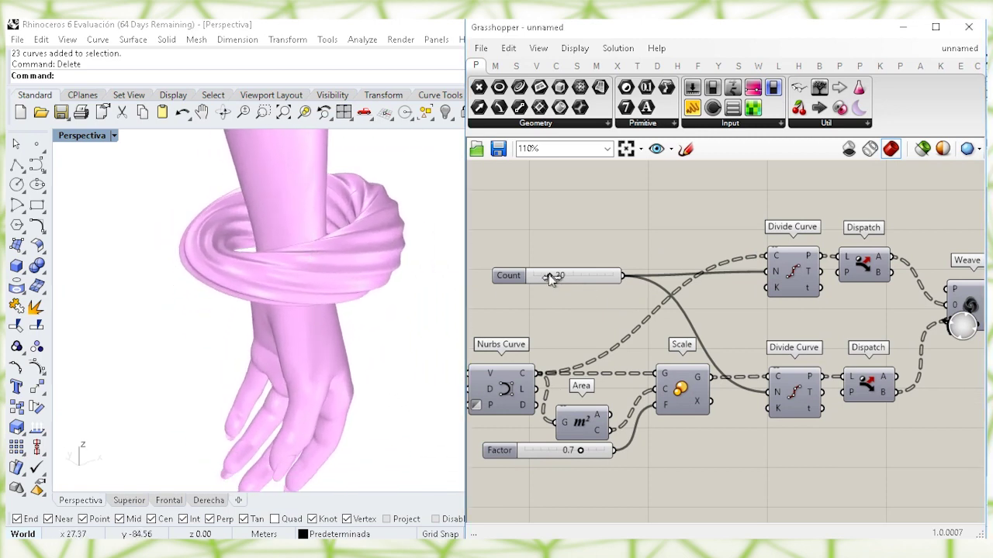
pyautogui.moveTo(547, 279); pyautogui.dragTo(551, 277)
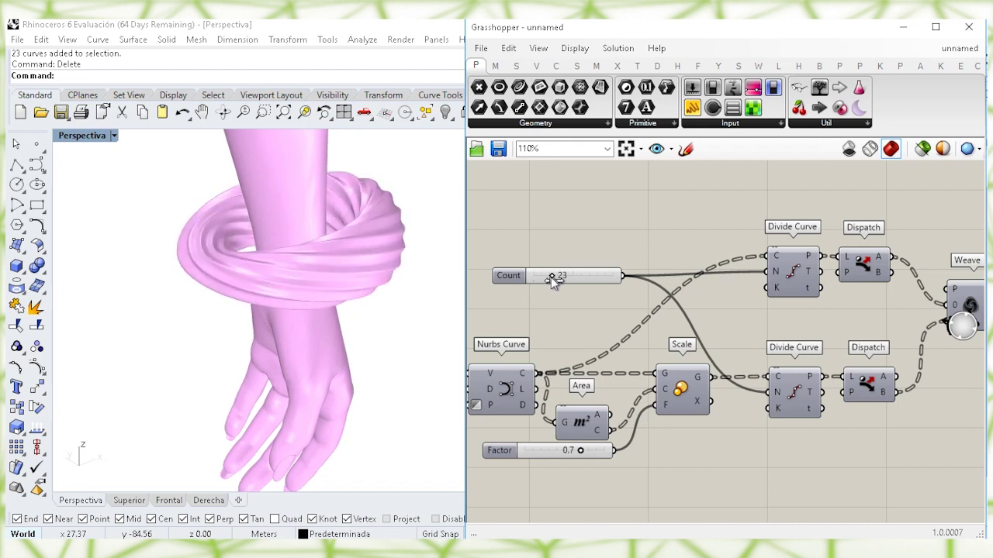
pyautogui.moveTo(551, 277); pyautogui.dragTo(549, 278)
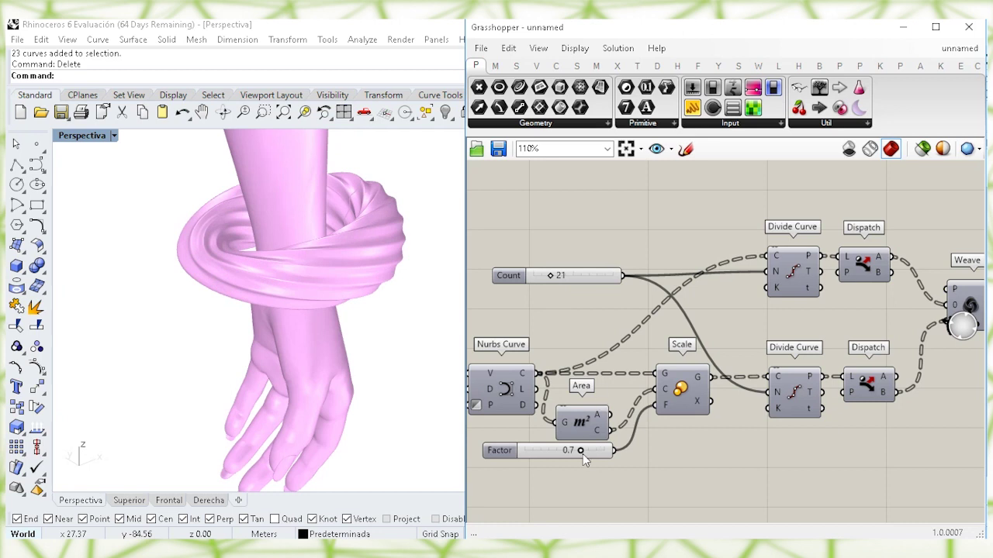
pyautogui.moveTo(579, 452)
pyautogui.mouseDown()
pyautogui.moveTo(572, 456)
pyautogui.moveTo(600, 460)
pyautogui.moveTo(579, 453)
pyautogui.mouseUp()
# - Bake the Loft bracelet surface onto the layer Capa 01
pyautogui.moveTo(363, 268); pyautogui.dragTo(435, 304, button='right')
pyautogui.moveTo(586, 312); pyautogui.dragTo(682, 263, button='right')
pyautogui.scroll(-5, 730, 264)
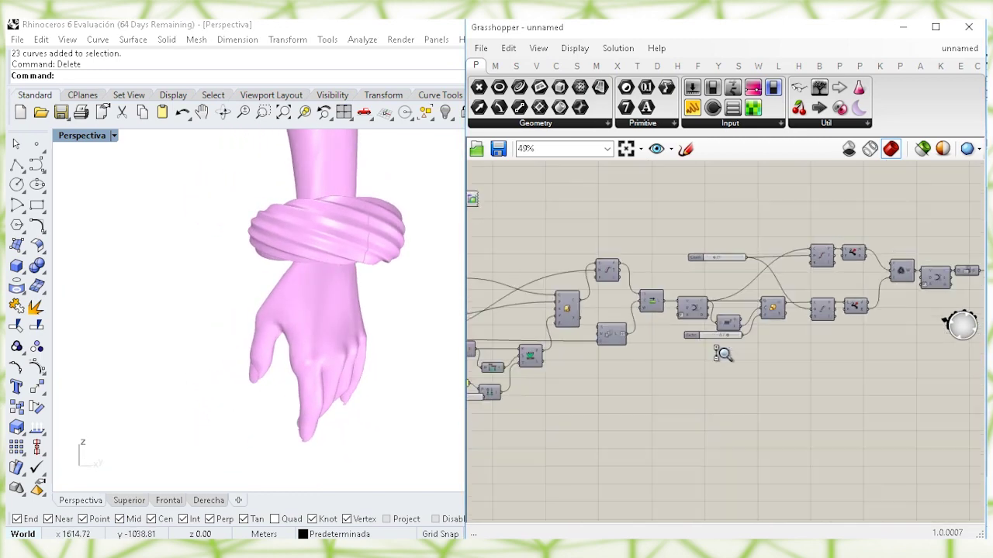
pyautogui.moveTo(291, 266); pyautogui.dragTo(328, 306, button='right')
pyautogui.scroll(1, 327, 306)
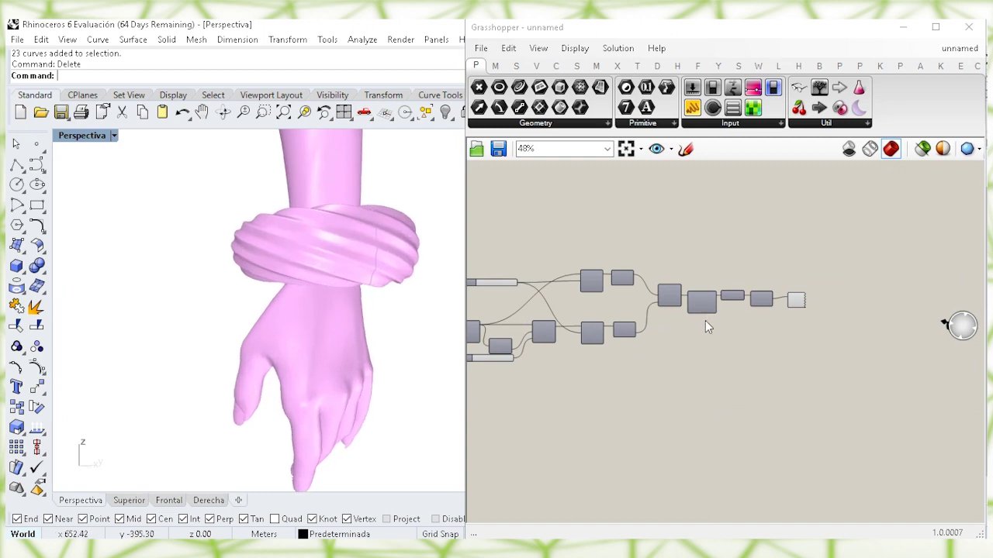
pyautogui.scroll(4, 721, 318)
pyautogui.rightClick(762, 275)
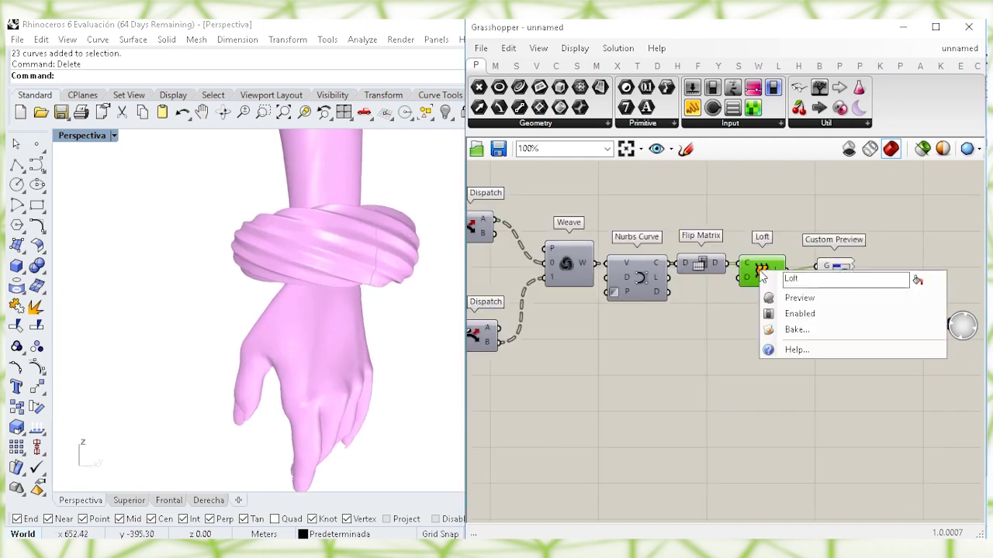
pyautogui.click(792, 328)
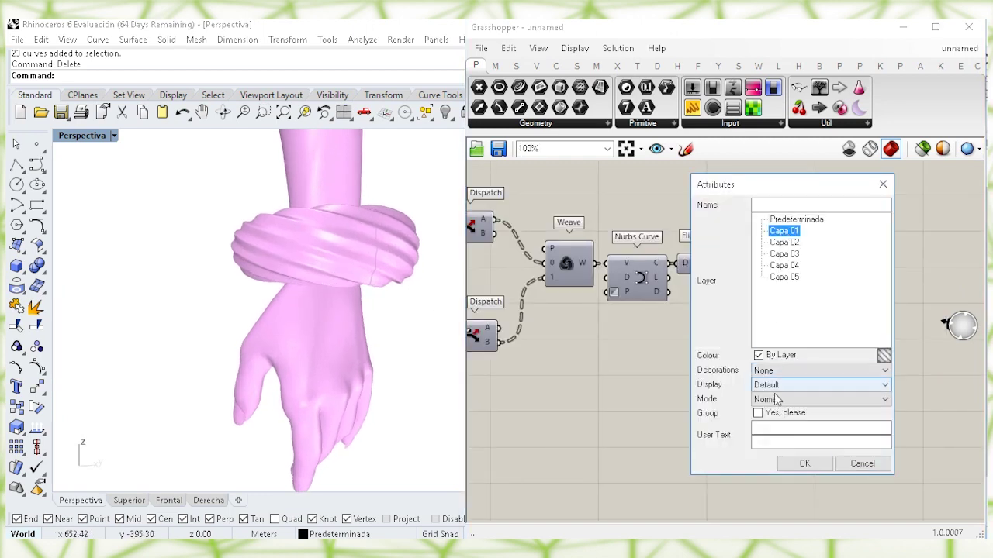
pyautogui.click(803, 464)
# - Bake the hand model's Geometry parameter onto the Predeterminada layer
pyautogui.moveTo(343, 259); pyautogui.dragTo(365, 209, button='right')
pyautogui.scroll(-4, 723, 243)
pyautogui.moveTo(655, 307); pyautogui.dragTo(952, 347, button='right')
pyautogui.moveTo(638, 262); pyautogui.dragTo(716, 287, button='right')
pyautogui.scroll(3, 559, 264)
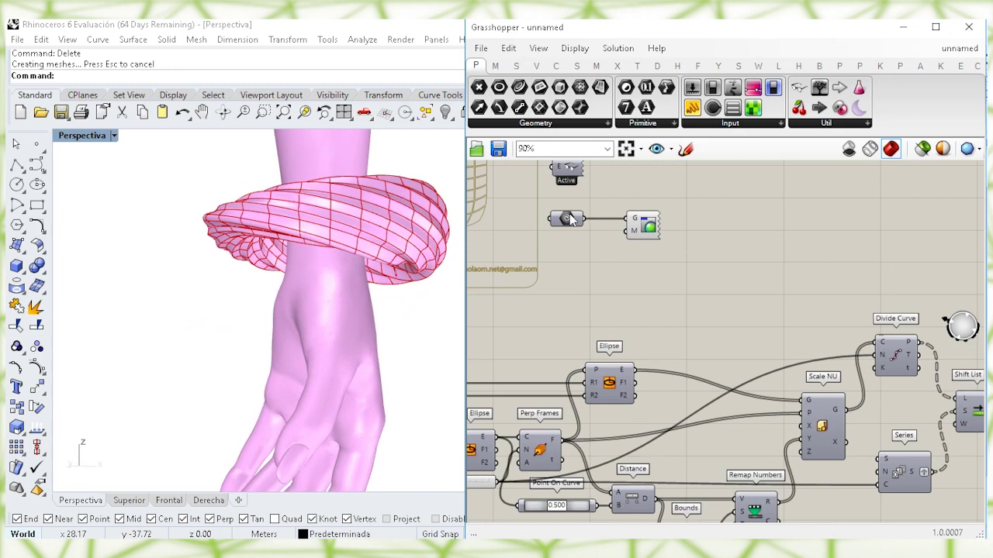
pyautogui.rightClick(570, 220)
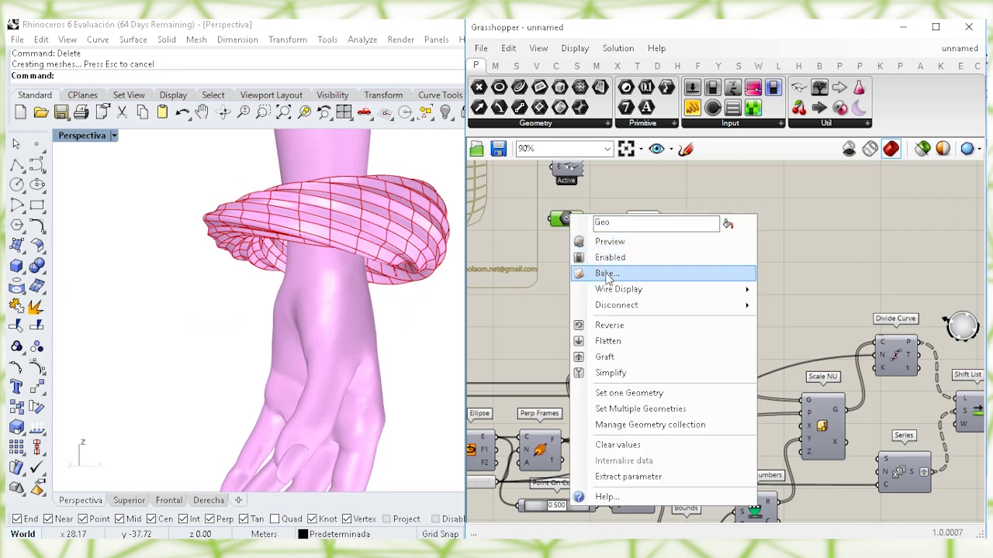
pyautogui.click(608, 267)
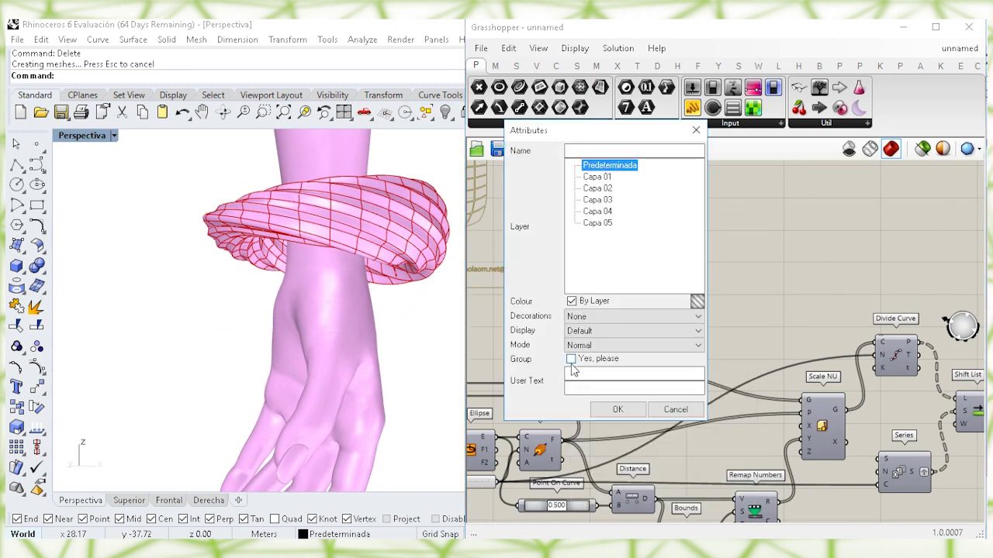
pyautogui.click(616, 408)
# - Minimize the Grasshopper window to work in Rhino and clear the selection of the baked bracelet
pyautogui.moveTo(441, 348); pyautogui.dragTo(346, 370, button='right')
pyautogui.click(397, 285)
pyautogui.click(904, 29)
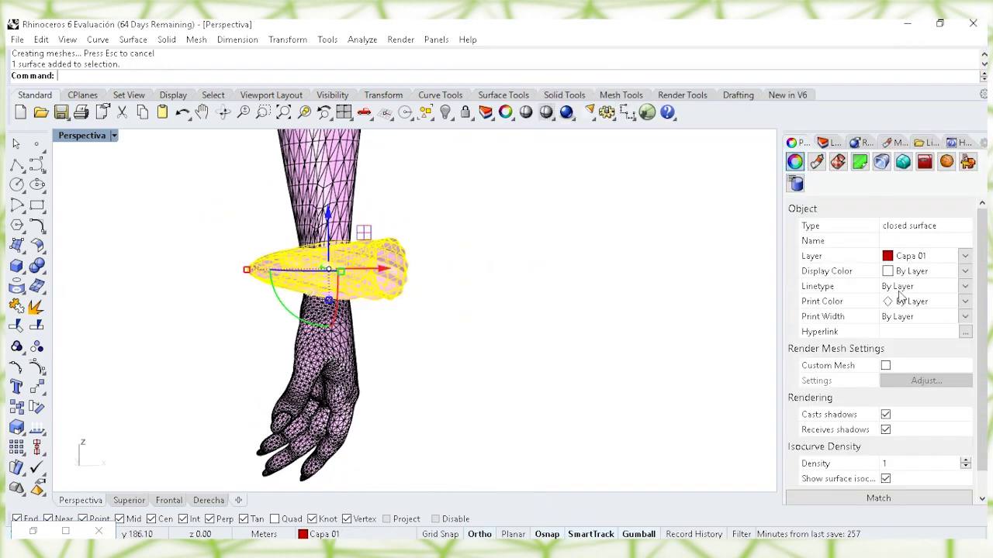
pyautogui.click(550, 359)
pyautogui.moveTo(550, 359); pyautogui.dragTo(417, 363, button='right')
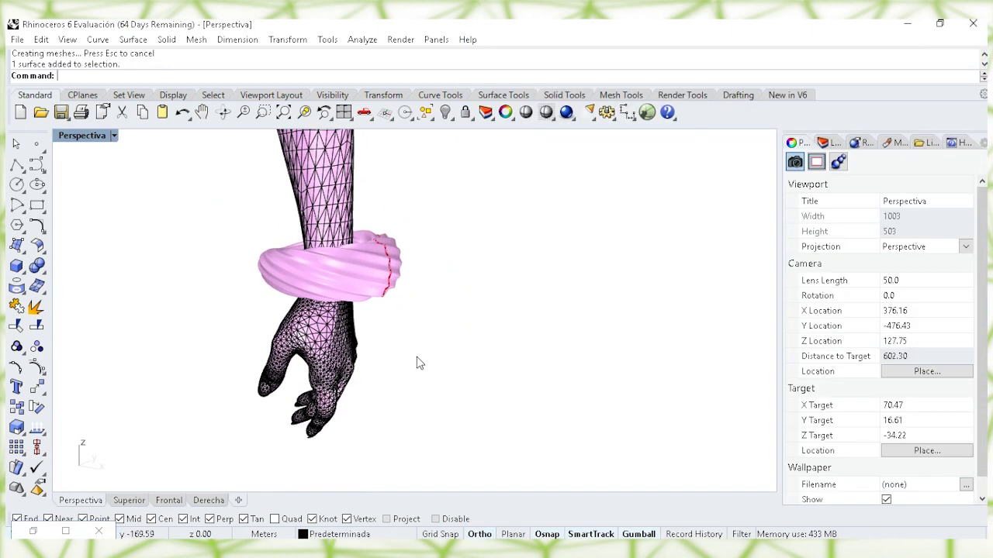
# - Set the Perspectiva viewport's display mode to Rendered and view the bracelet on the wrist from several sides
pyautogui.click(113, 136)
pyautogui.click(147, 131)
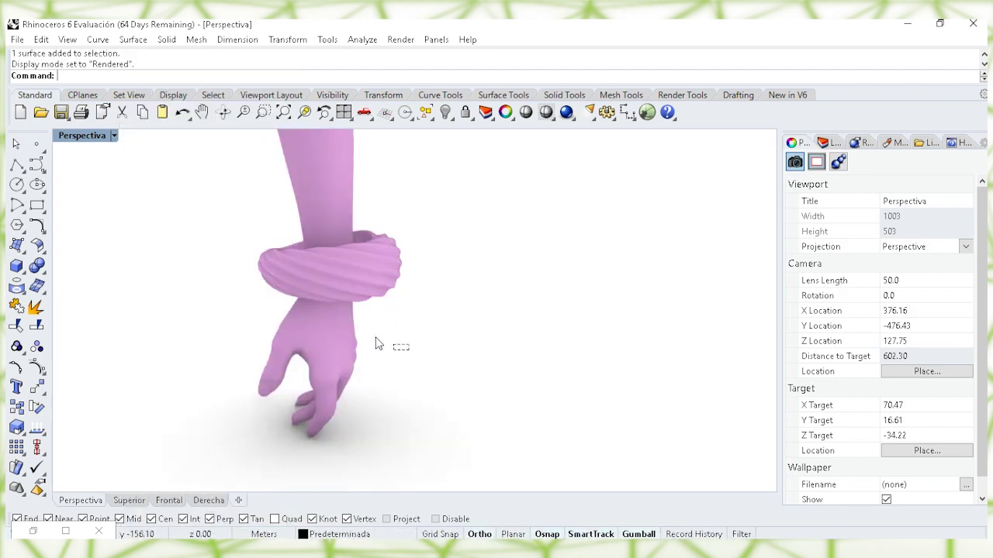
pyautogui.moveTo(372, 345); pyautogui.dragTo(471, 311, button='right')
pyautogui.moveTo(436, 348); pyautogui.dragTo(447, 346, button='right')
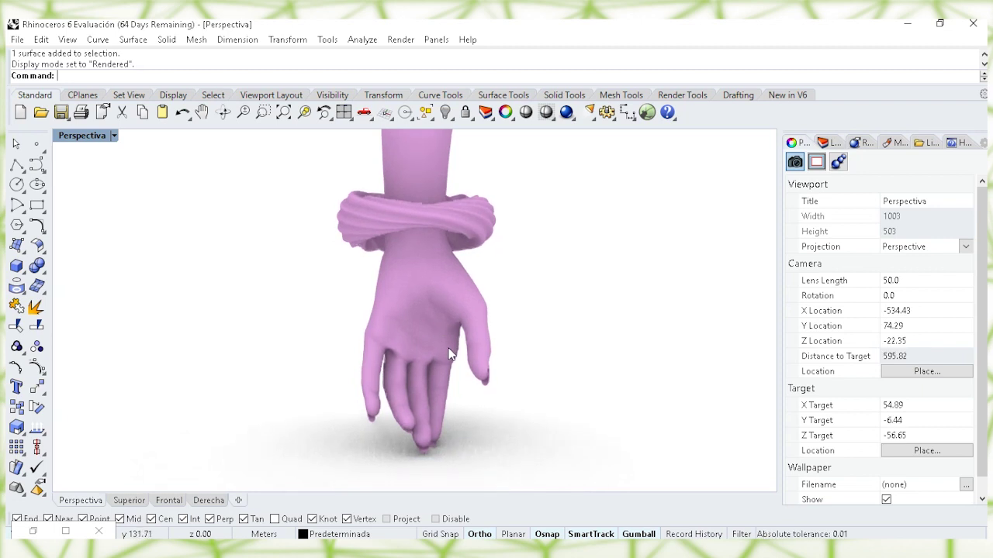
pyautogui.moveTo(449, 322); pyautogui.dragTo(495, 323, button='right')
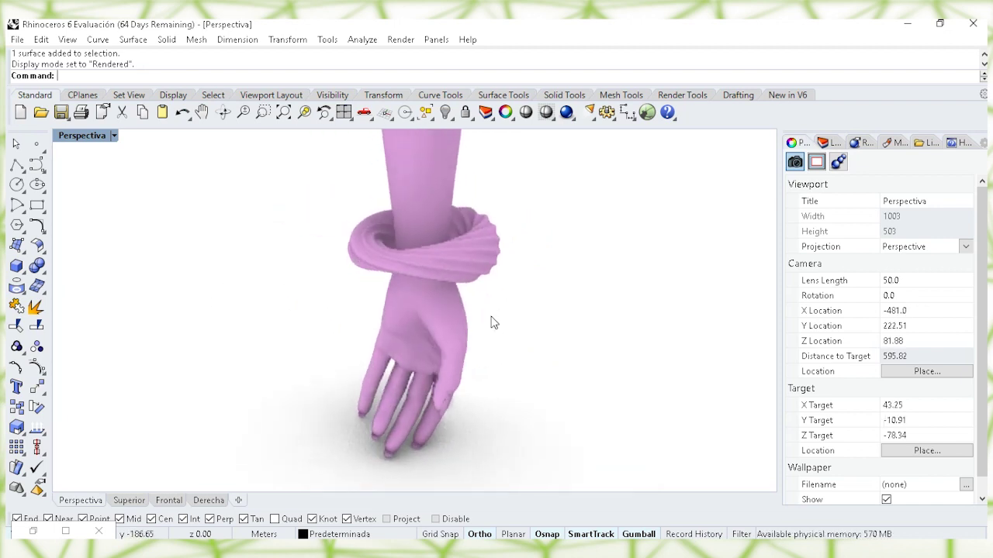
pyautogui.scroll(2, 426, 310)
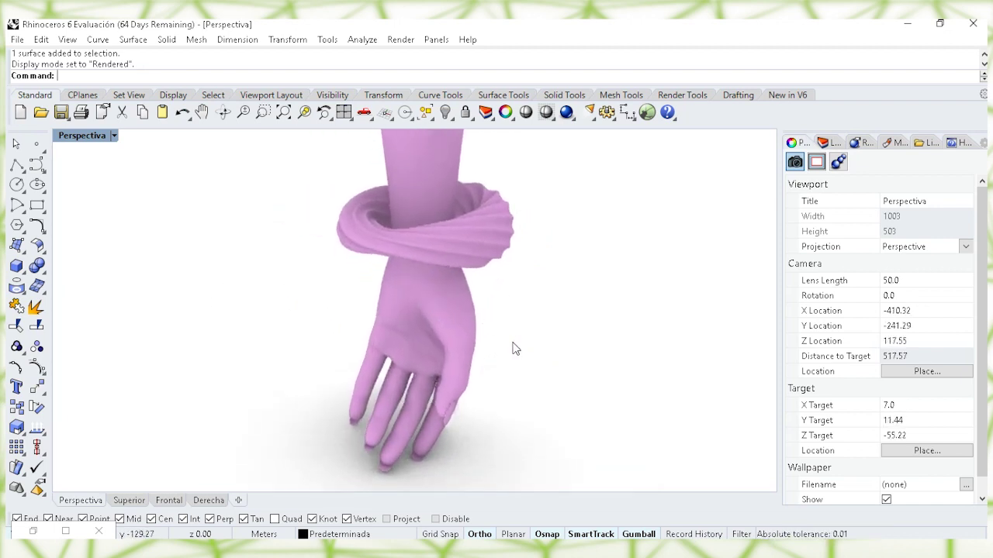